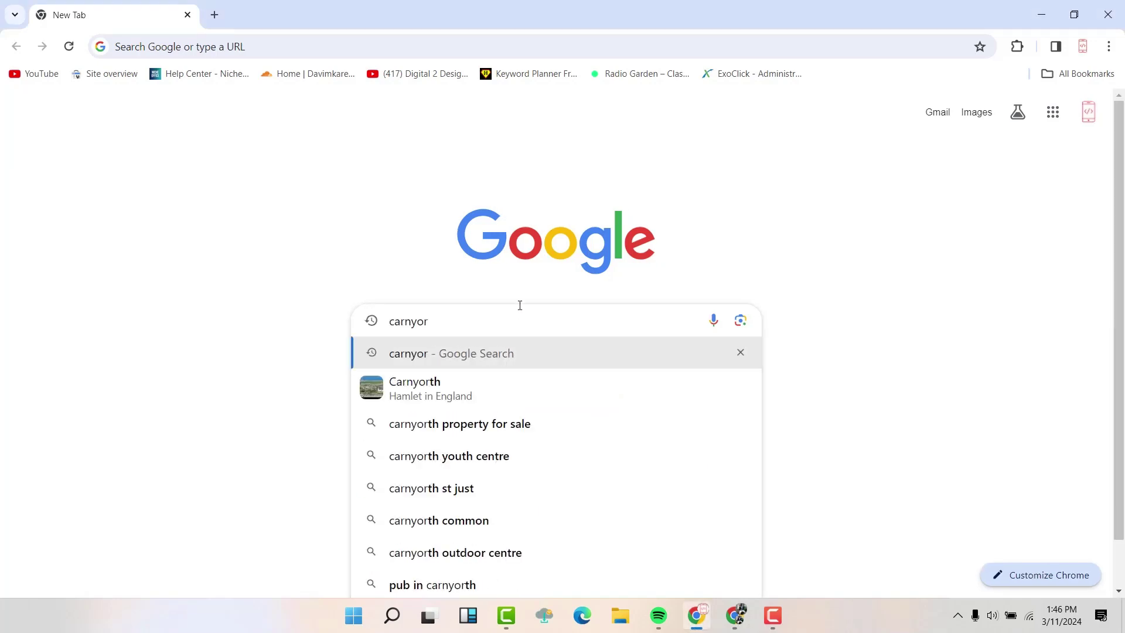
- Load carnyor.com and scroll down to the features section with the cookie popup showing
{"action": "type", "text": ".com"}
{"action": "key", "text": "Return"}
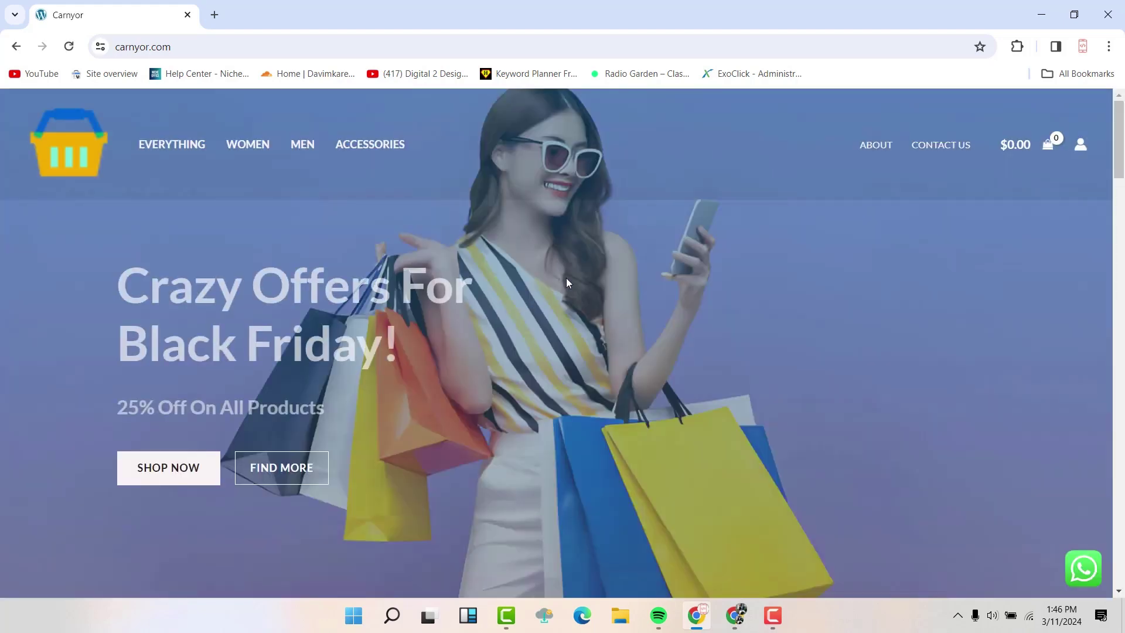
{"action": "scroll", "coordinate": [566, 283], "scroll_direction": "down", "scroll_amount": 3}
{"action": "scroll", "coordinate": [566, 280], "scroll_direction": "down", "scroll_amount": 5}
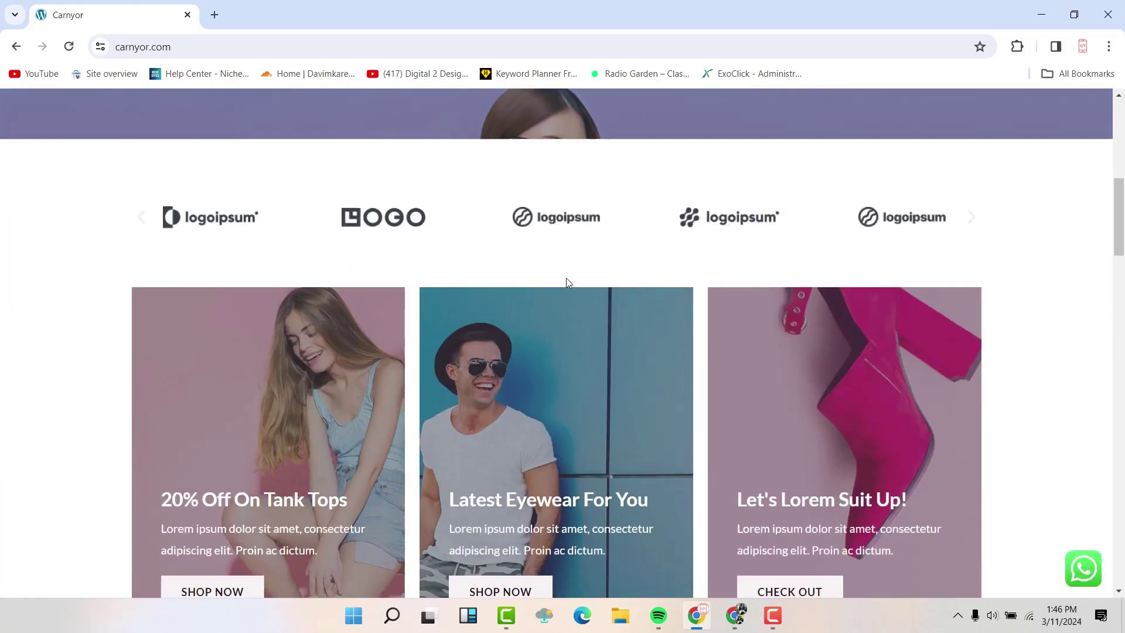
{"action": "scroll", "coordinate": [567, 279], "scroll_direction": "down", "scroll_amount": 10}
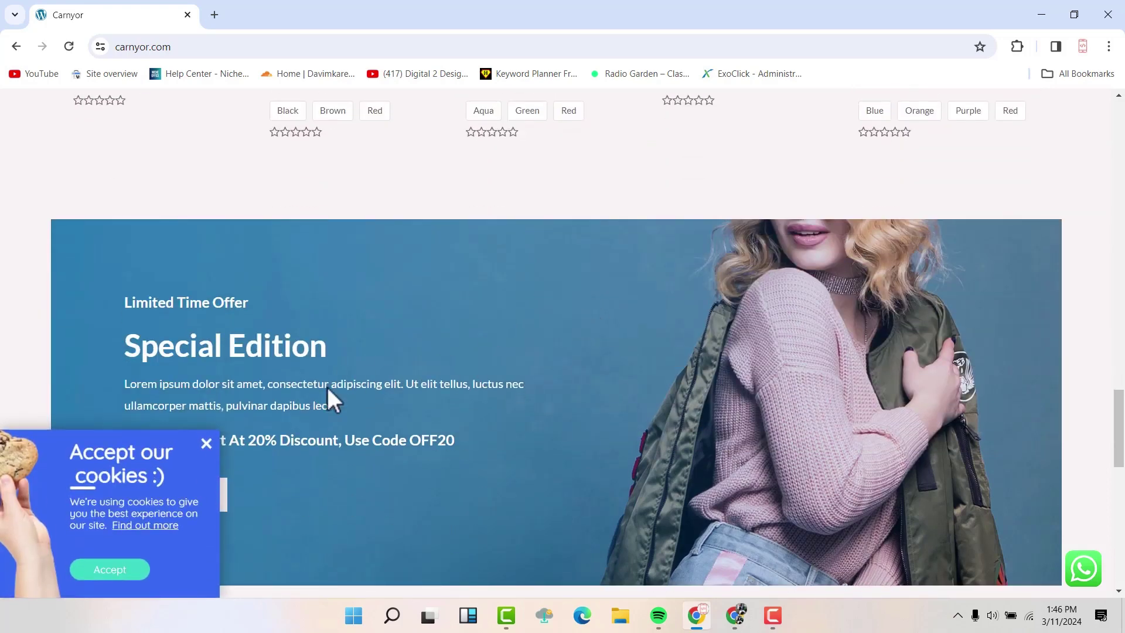
{"action": "scroll", "coordinate": [282, 403], "scroll_direction": "down", "scroll_amount": 5}
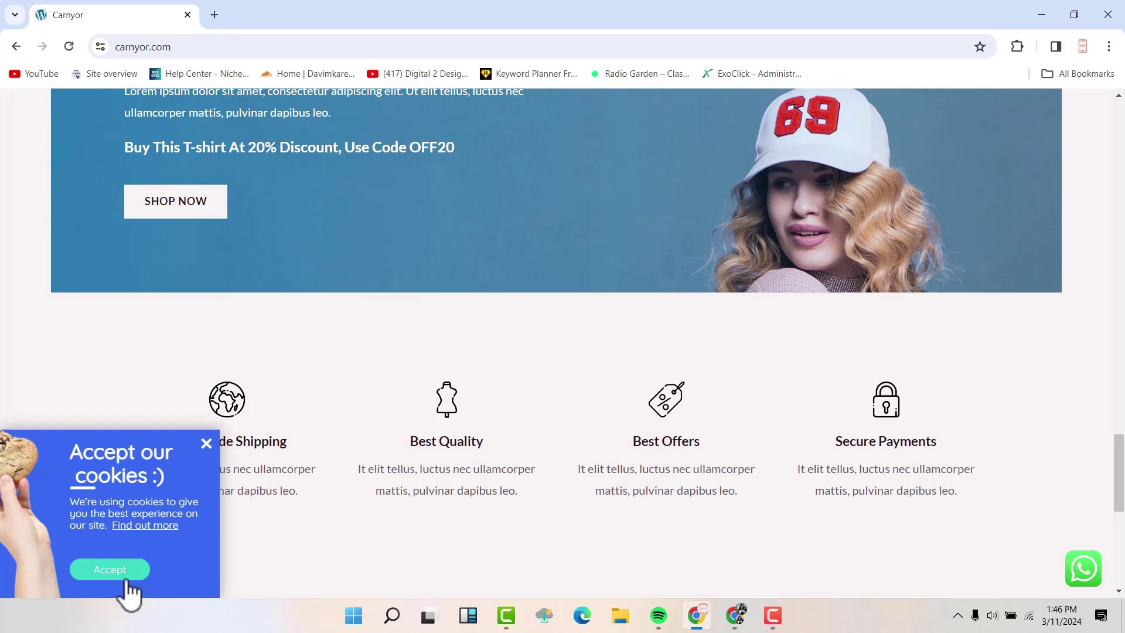
- Open the popup's Find out more link as the Privacy Policy page in a new tab and read it
{"action": "right_click", "coordinate": [149, 527]}
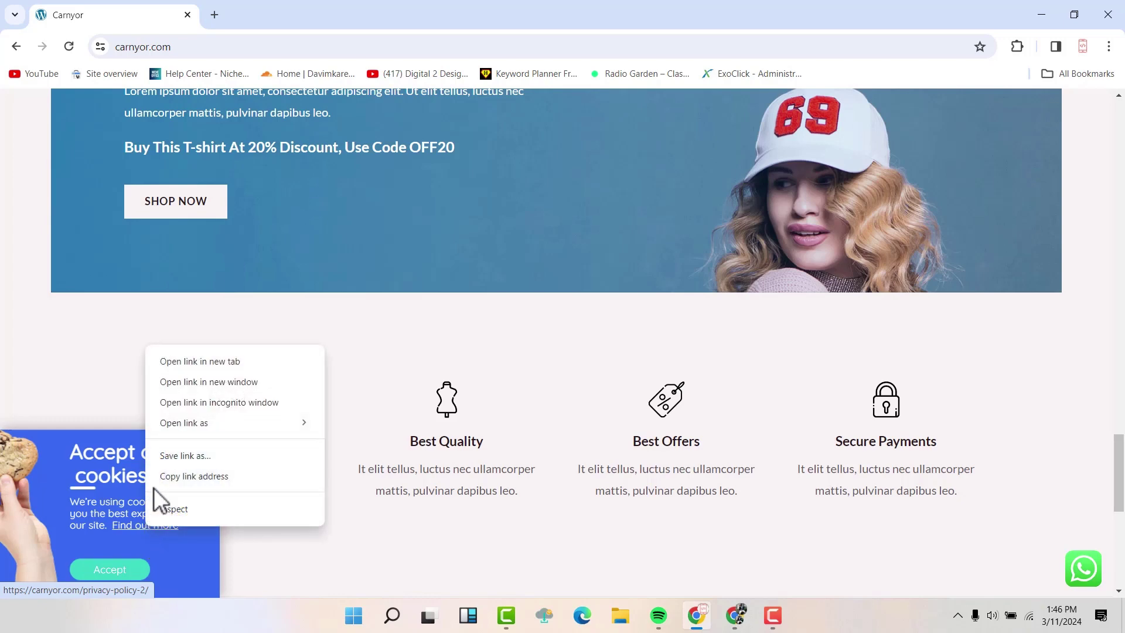
{"action": "left_click", "coordinate": [180, 361]}
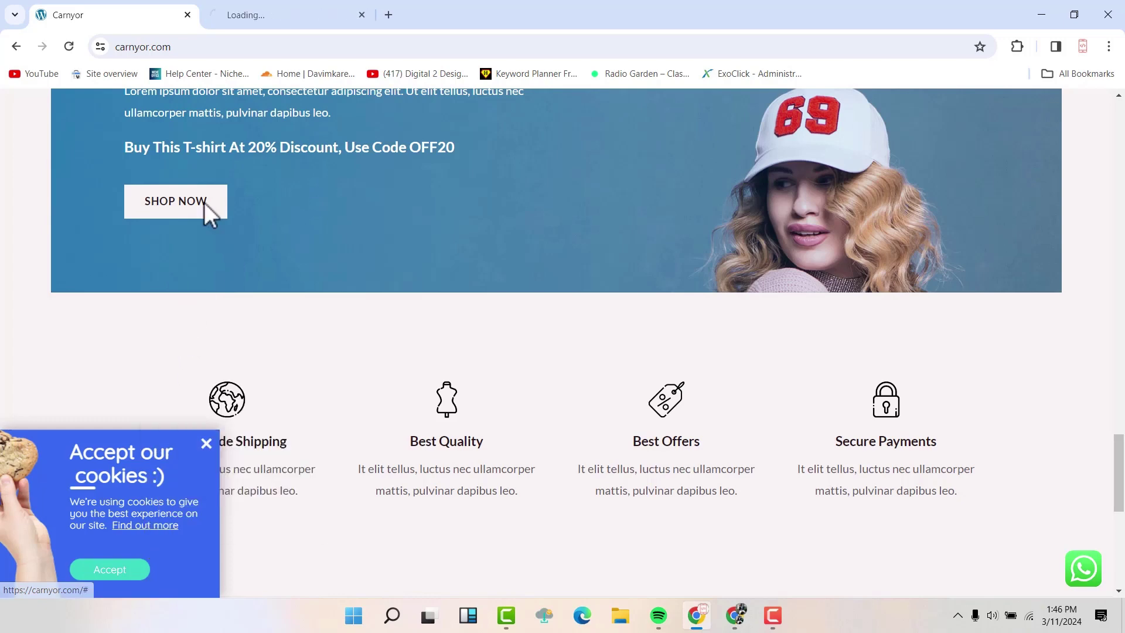
{"action": "left_click", "coordinate": [236, 11]}
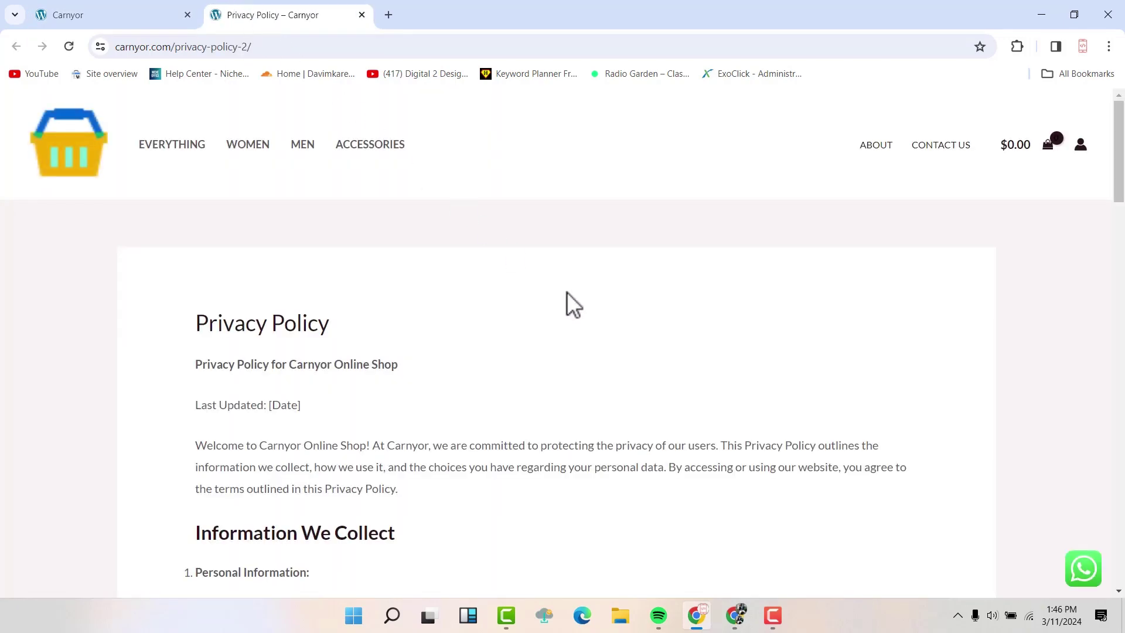
{"action": "scroll", "coordinate": [614, 333], "scroll_direction": "down", "scroll_amount": 5}
{"action": "scroll", "coordinate": [614, 332], "scroll_direction": "up", "scroll_amount": 5}
{"action": "scroll", "coordinate": [396, 323], "scroll_direction": "down", "scroll_amount": 3}
{"action": "scroll", "coordinate": [396, 317], "scroll_direction": "down", "scroll_amount": 3}
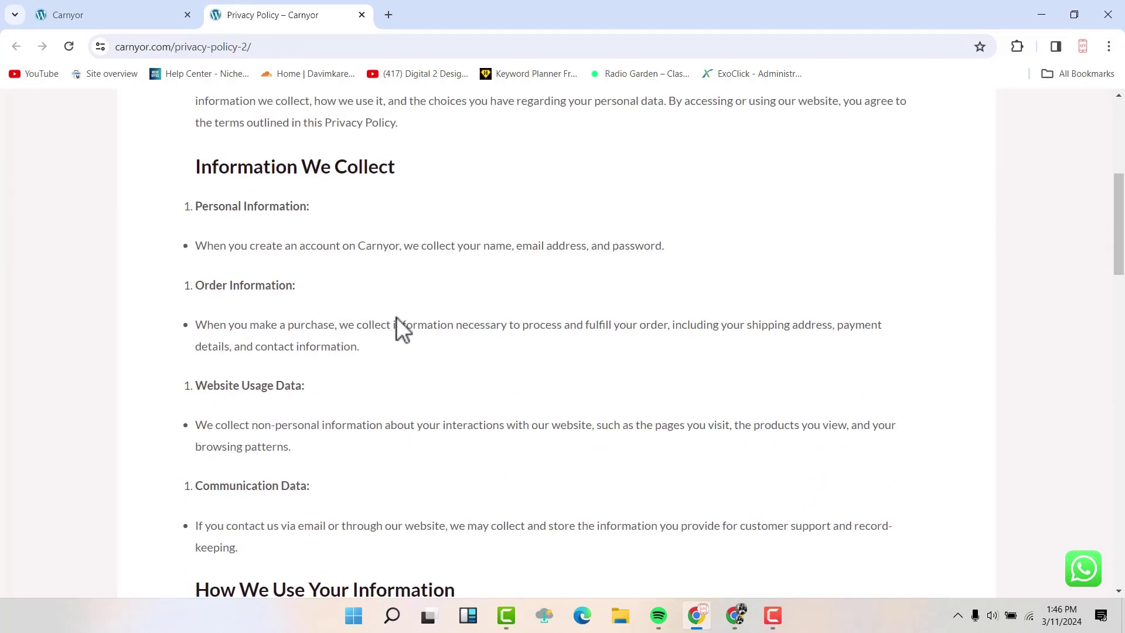
{"action": "scroll", "coordinate": [396, 319], "scroll_direction": "down", "scroll_amount": 3}
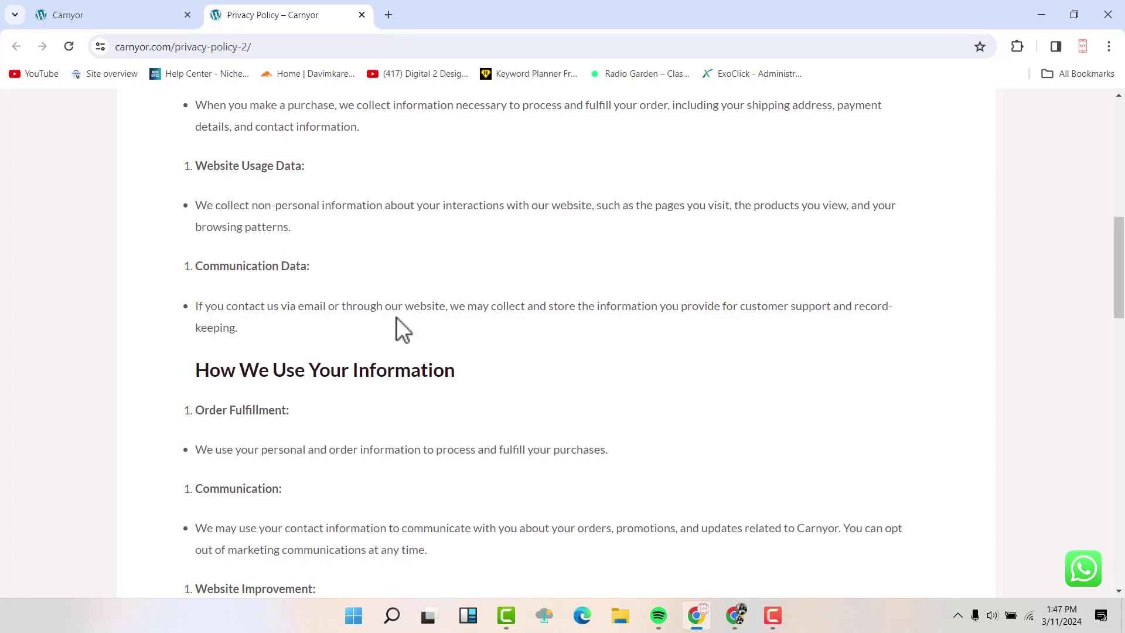
{"action": "left_click", "coordinate": [44, 10]}
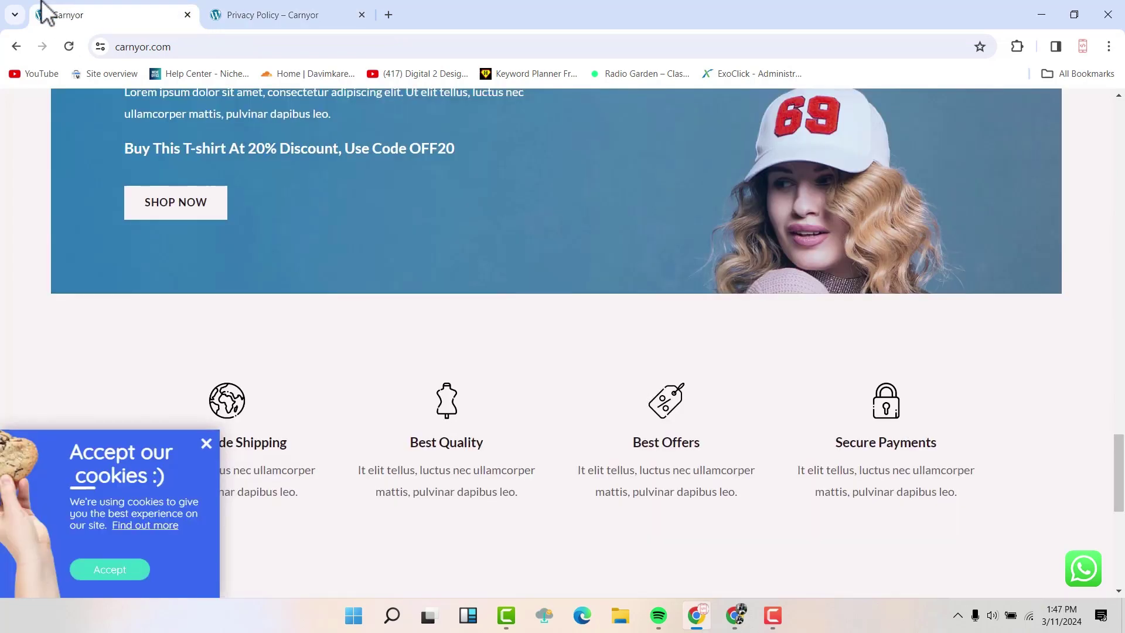
{"action": "key", "text": "Page_Down"}
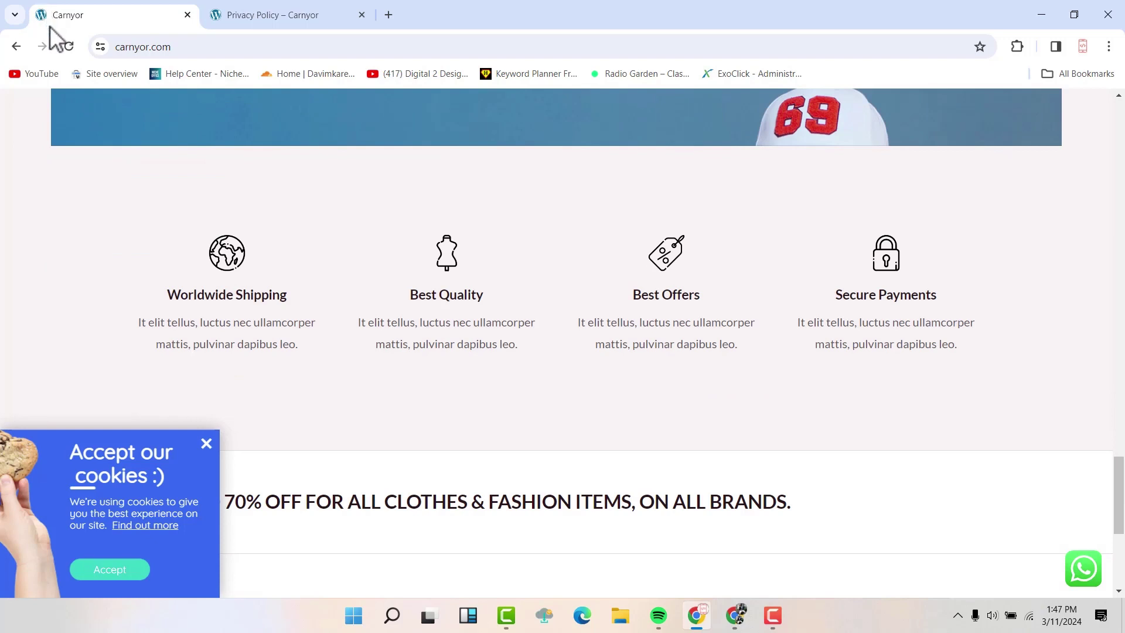
{"action": "scroll", "coordinate": [199, 483], "scroll_direction": "down", "scroll_amount": 5}
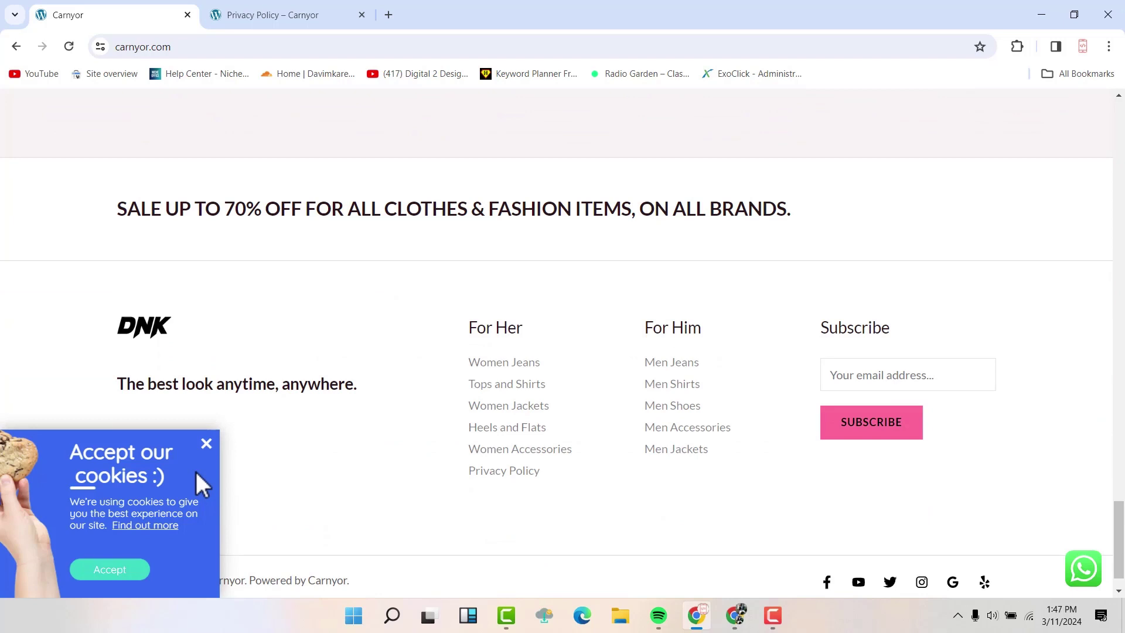
{"action": "scroll", "coordinate": [195, 473], "scroll_direction": "down", "scroll_amount": 1}
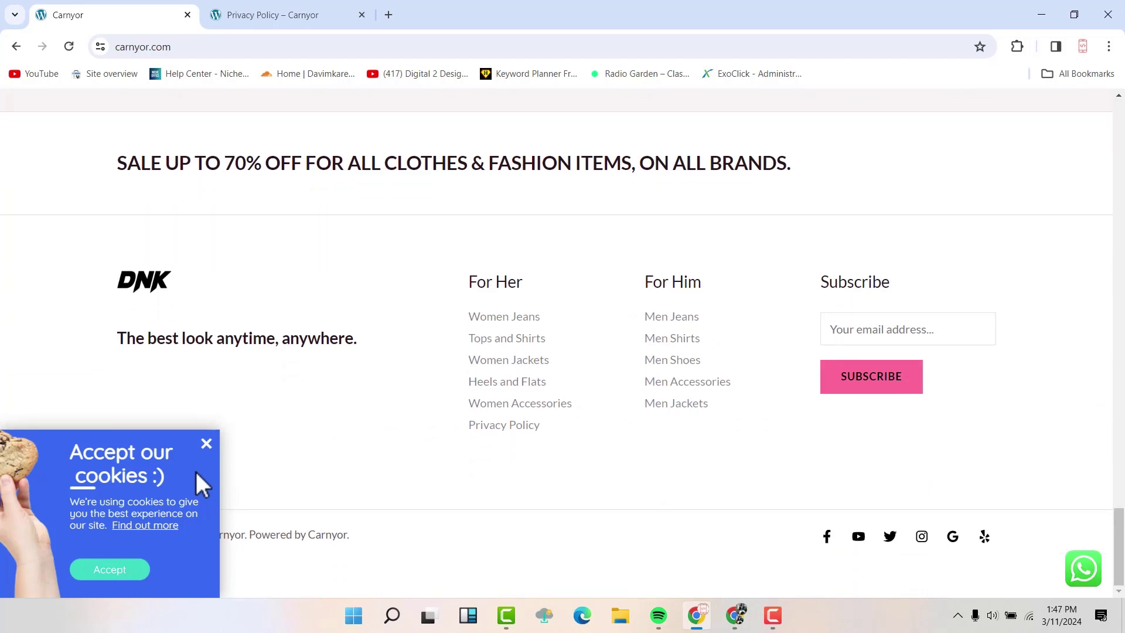
{"action": "scroll", "coordinate": [194, 469], "scroll_direction": "up", "scroll_amount": 2}
{"action": "scroll", "coordinate": [194, 469], "scroll_direction": "up", "scroll_amount": 1}
{"action": "scroll", "coordinate": [195, 469], "scroll_direction": "down", "scroll_amount": 3}
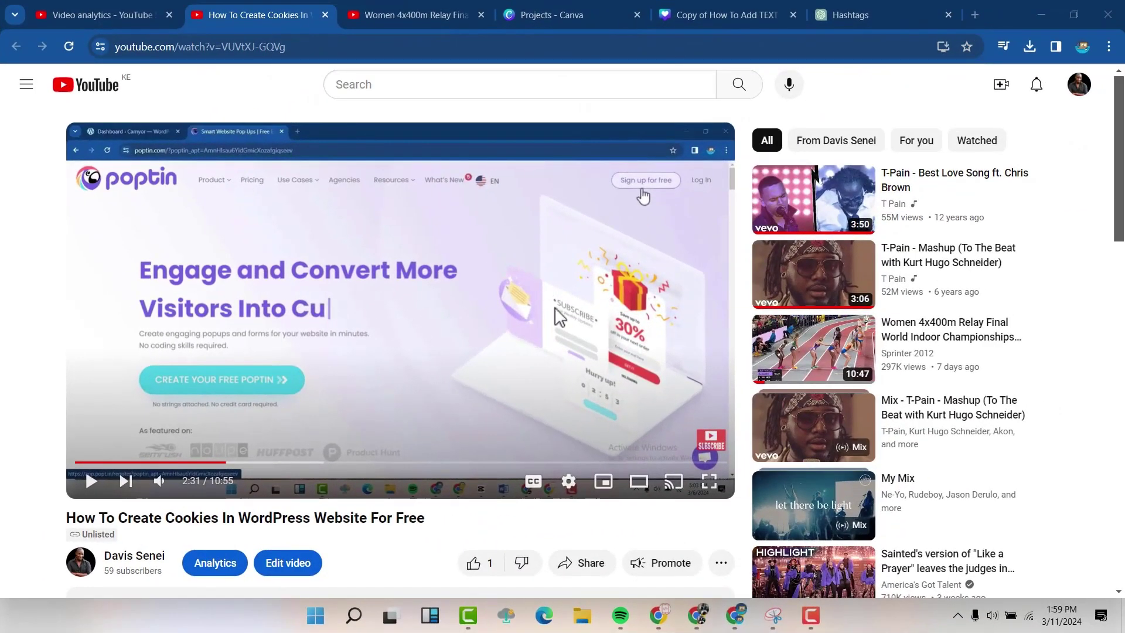
- Follow the poptin.com link in the YouTube video description into a new tab
{"action": "scroll", "coordinate": [576, 381], "scroll_direction": "down", "scroll_amount": 3}
{"action": "scroll", "coordinate": [574, 382], "scroll_direction": "down", "scroll_amount": 2}
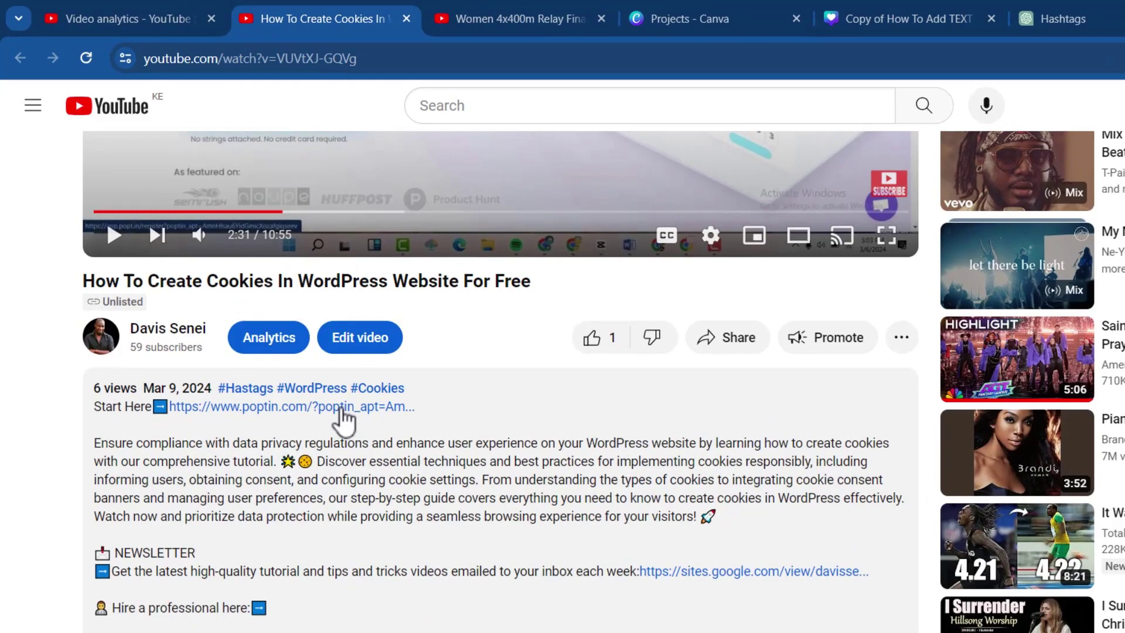
{"action": "left_click", "coordinate": [342, 411]}
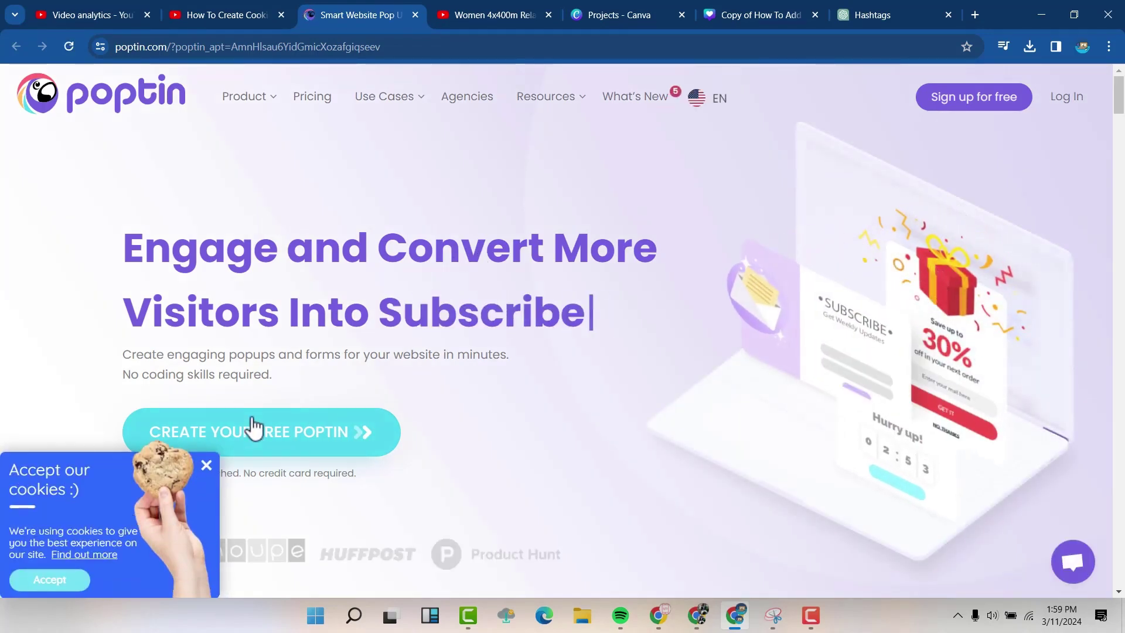
{"action": "scroll", "coordinate": [286, 434], "scroll_direction": "down", "scroll_amount": 5}
{"action": "scroll", "coordinate": [286, 433], "scroll_direction": "down", "scroll_amount": 1}
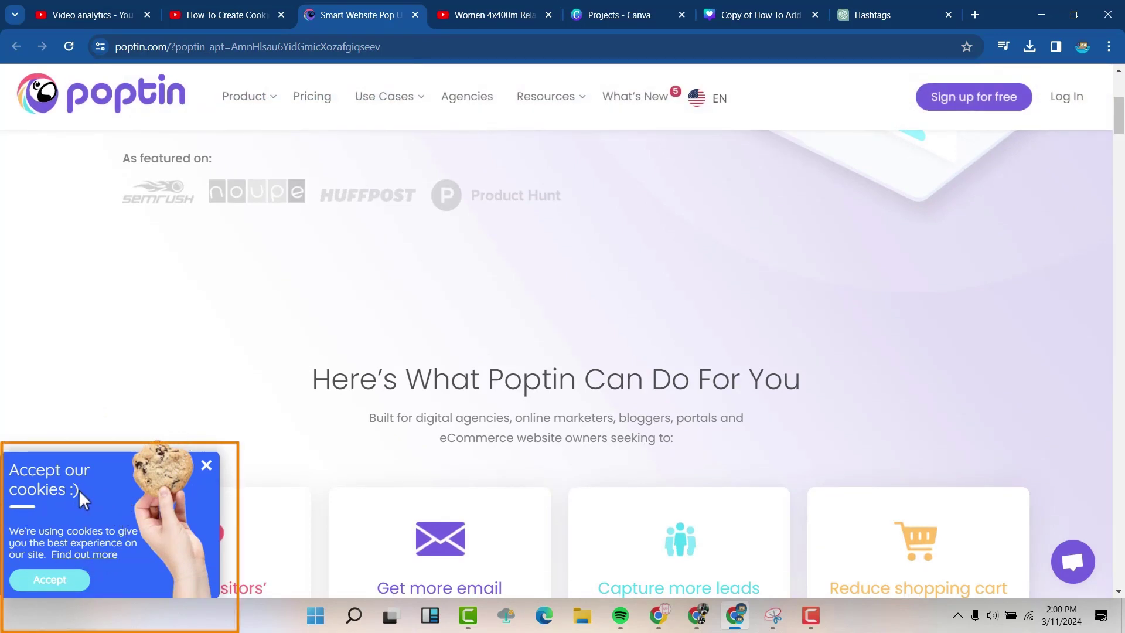
{"action": "scroll", "coordinate": [629, 305], "scroll_direction": "up", "scroll_amount": 2}
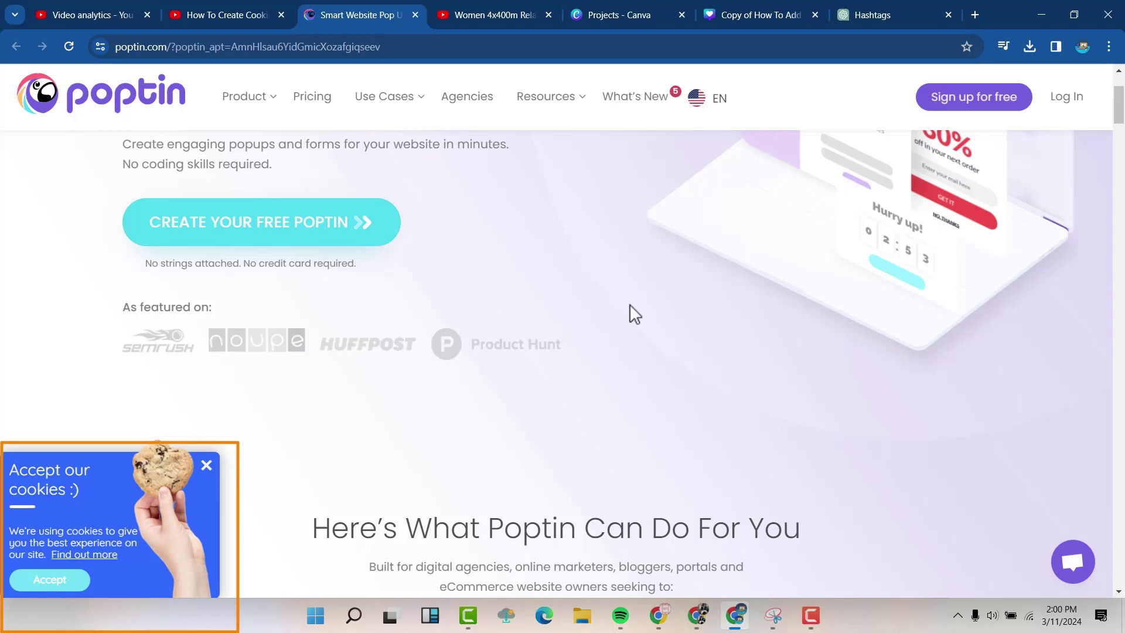
{"action": "scroll", "coordinate": [630, 305], "scroll_direction": "up", "scroll_amount": 4}
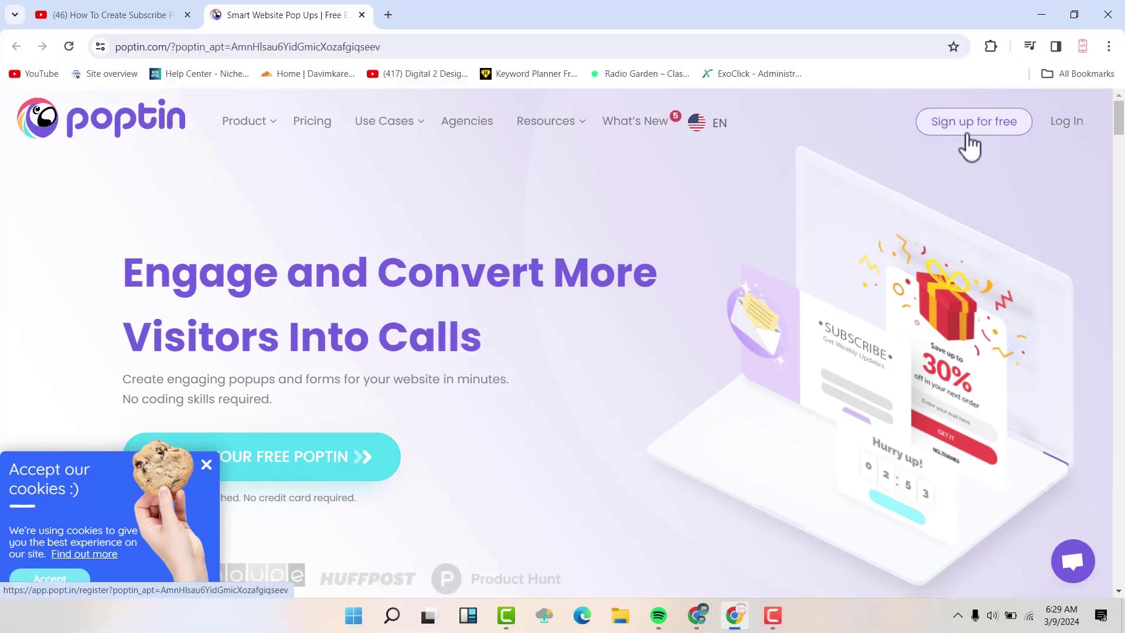
- Sign up for a free Poptin account using a Google account
{"action": "left_click", "coordinate": [971, 140]}
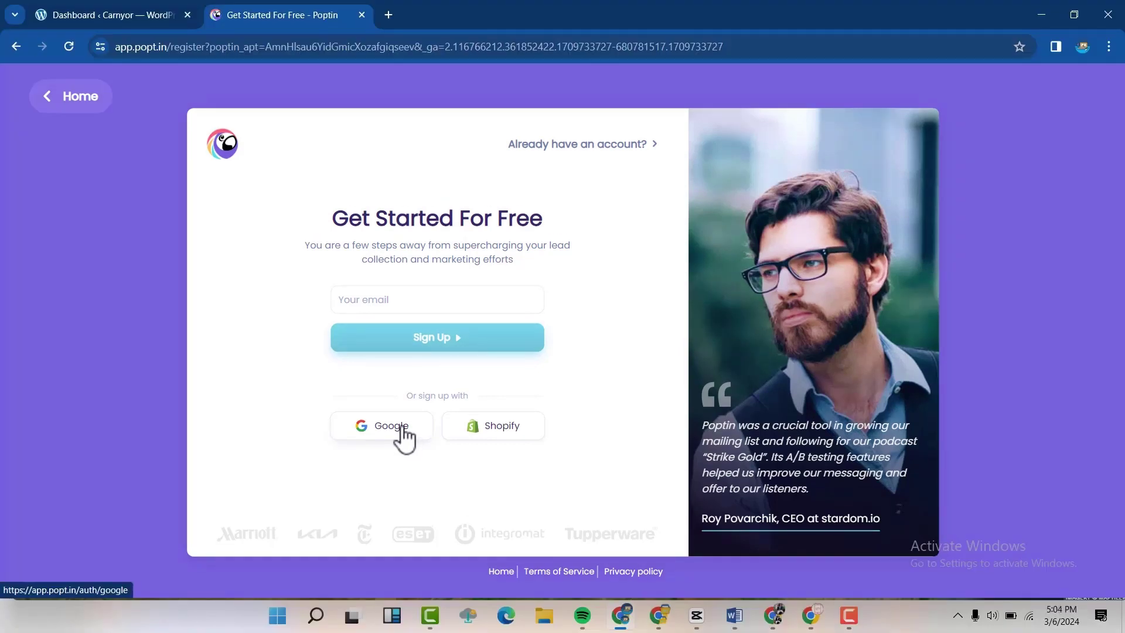
{"action": "left_click", "coordinate": [402, 429]}
{"action": "left_click", "coordinate": [524, 355]}
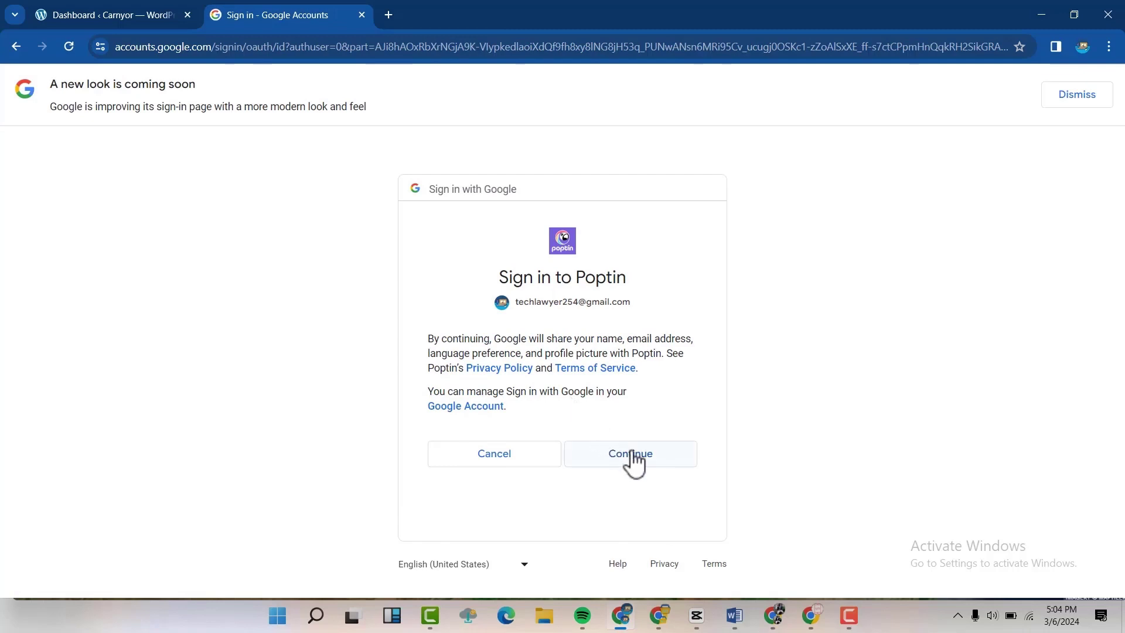
{"action": "left_click", "coordinate": [631, 454]}
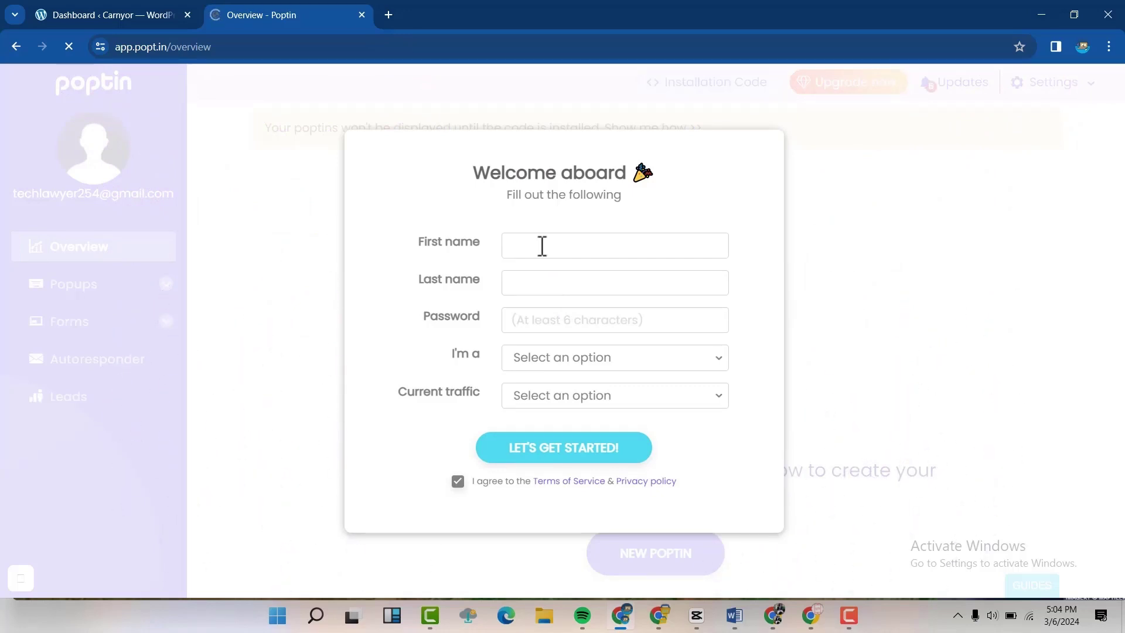
{"action": "left_click", "coordinate": [521, 282]}
{"action": "left_click", "coordinate": [547, 316]}
{"action": "type", "text": "••••••••"}
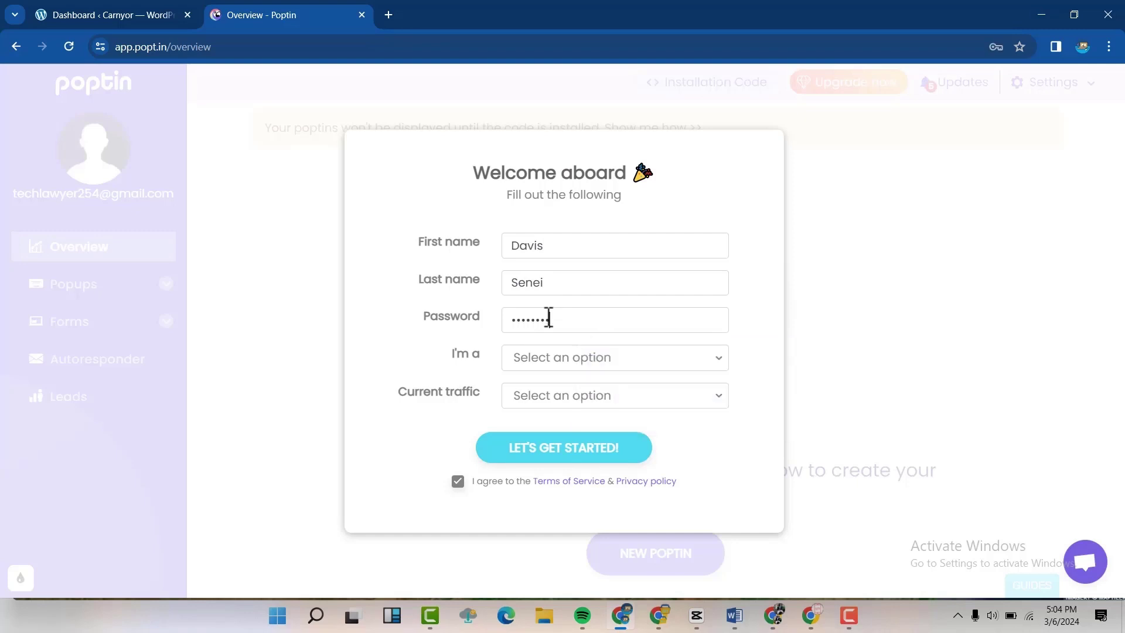
{"action": "type", "text": "••••"}
{"action": "left_click", "coordinate": [562, 358]}
{"action": "left_click", "coordinate": [580, 410]}
{"action": "left_click", "coordinate": [571, 448]}
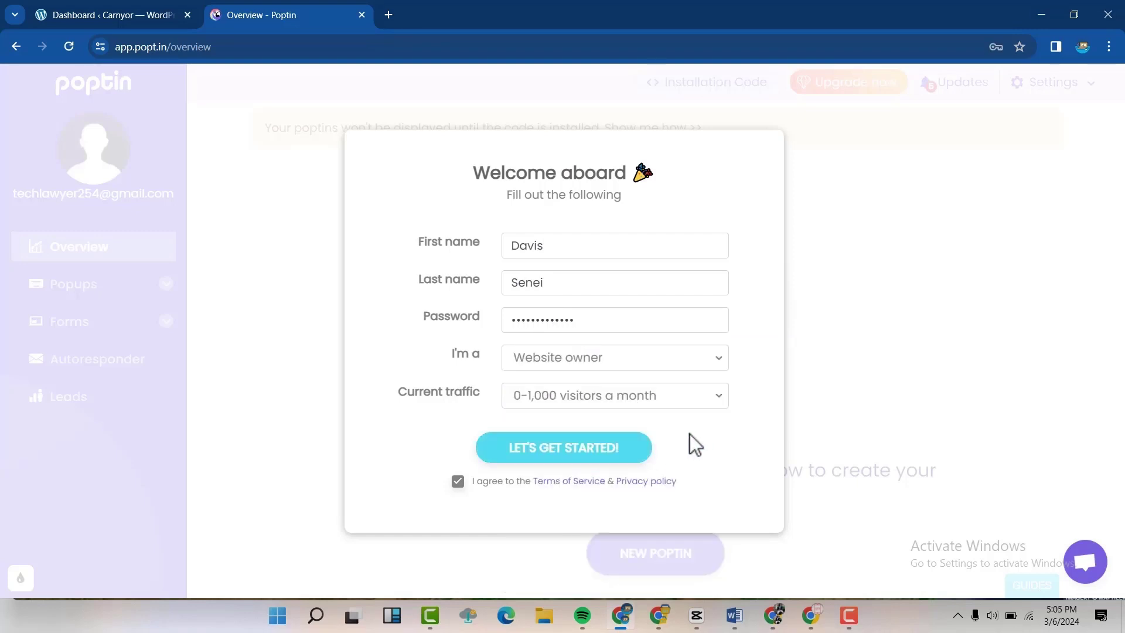
{"action": "left_click", "coordinate": [606, 457]}
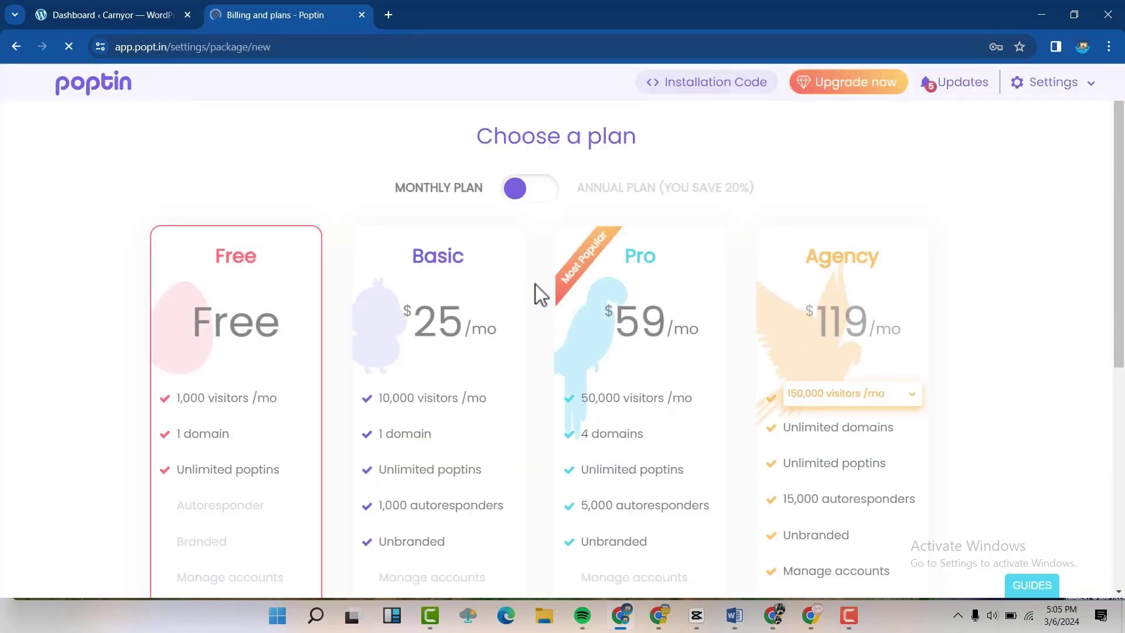
- Save the login password in Chrome and select the Free plan
{"action": "scroll", "coordinate": [446, 305], "scroll_direction": "down", "scroll_amount": 1}
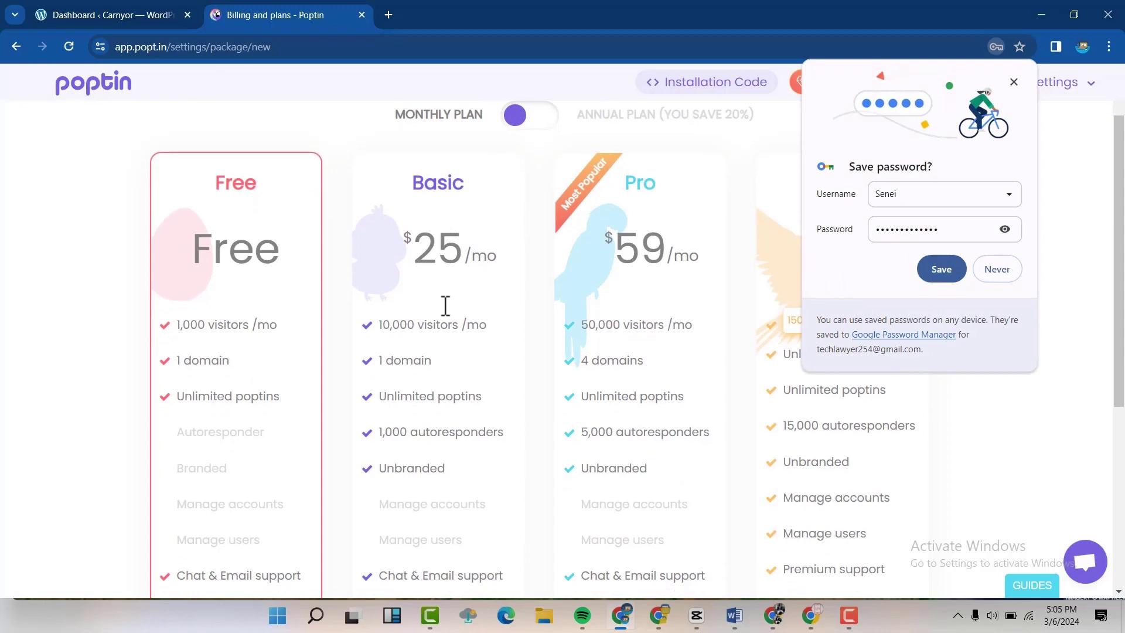
{"action": "left_click", "coordinate": [938, 271]}
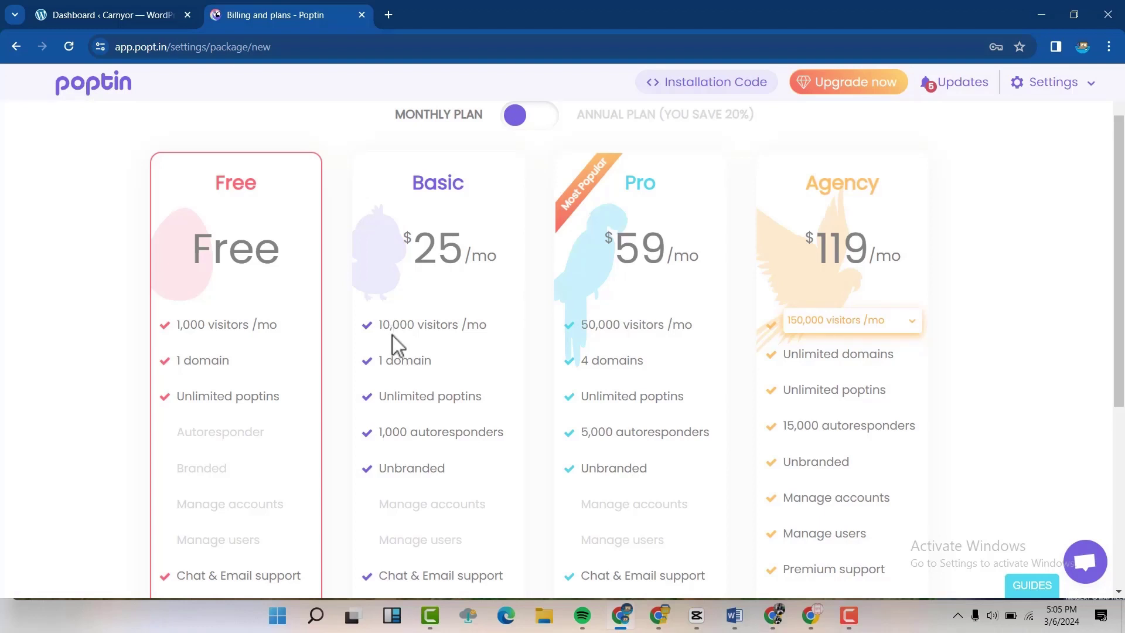
{"action": "scroll", "coordinate": [394, 343], "scroll_direction": "down", "scroll_amount": 5}
{"action": "left_click", "coordinate": [225, 331]}
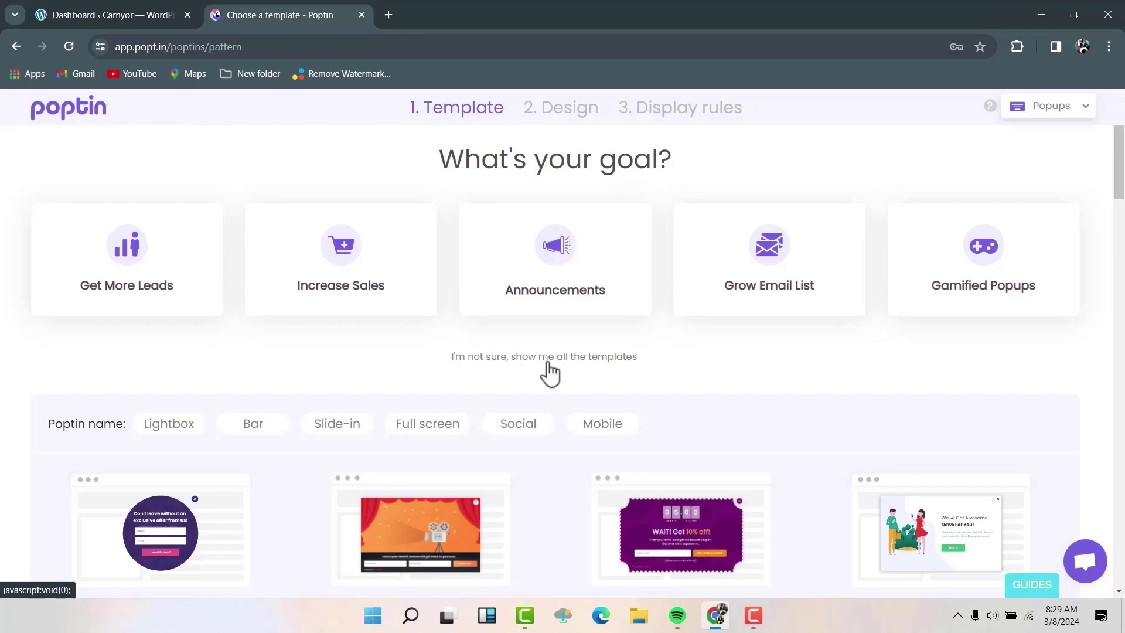
- Filter templates to Lightbox and preview the email subscription template
{"action": "scroll", "coordinate": [549, 373], "scroll_direction": "down", "scroll_amount": 2}
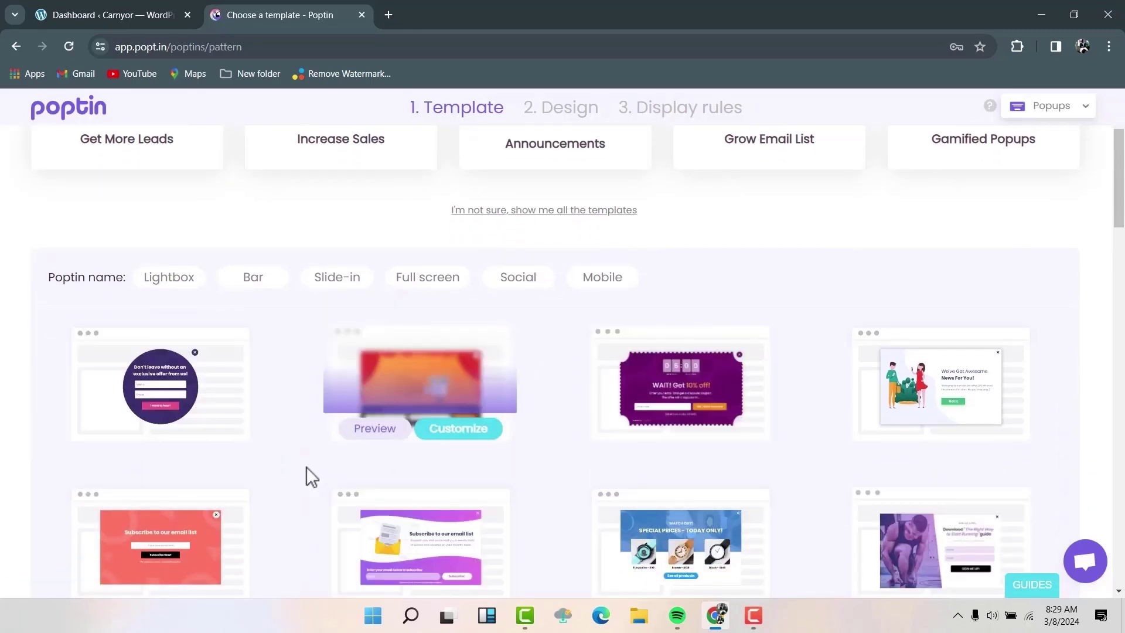
{"action": "scroll", "coordinate": [306, 466], "scroll_direction": "down", "scroll_amount": 1}
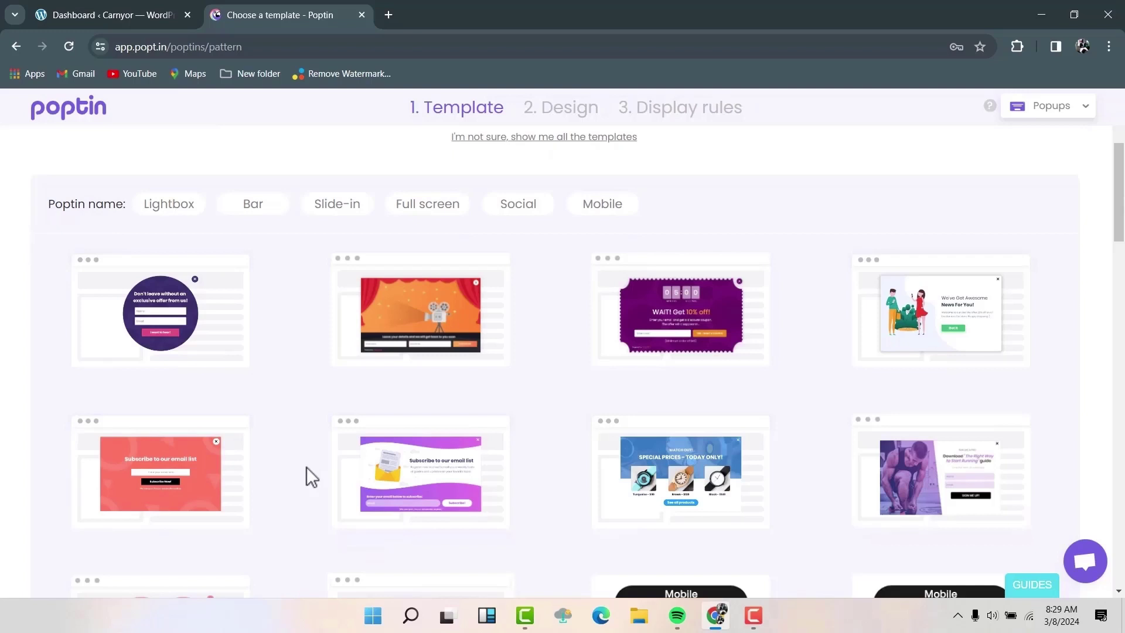
{"action": "left_click", "coordinate": [165, 206]}
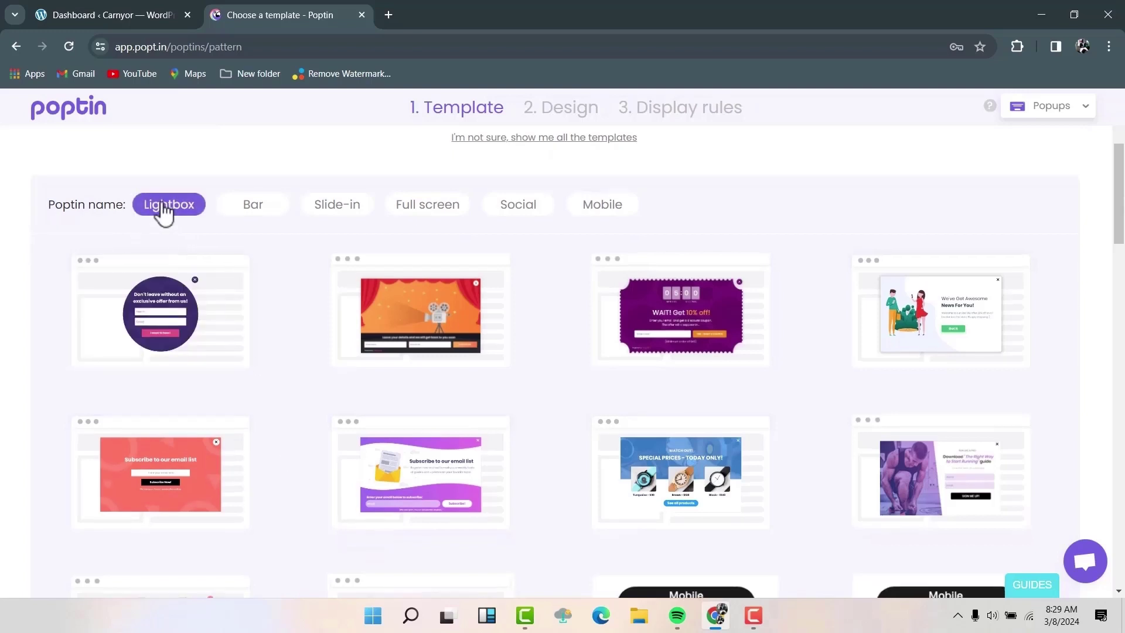
{"action": "scroll", "coordinate": [163, 202], "scroll_direction": "down", "scroll_amount": 1}
{"action": "scroll", "coordinate": [162, 202], "scroll_direction": "down", "scroll_amount": 2}
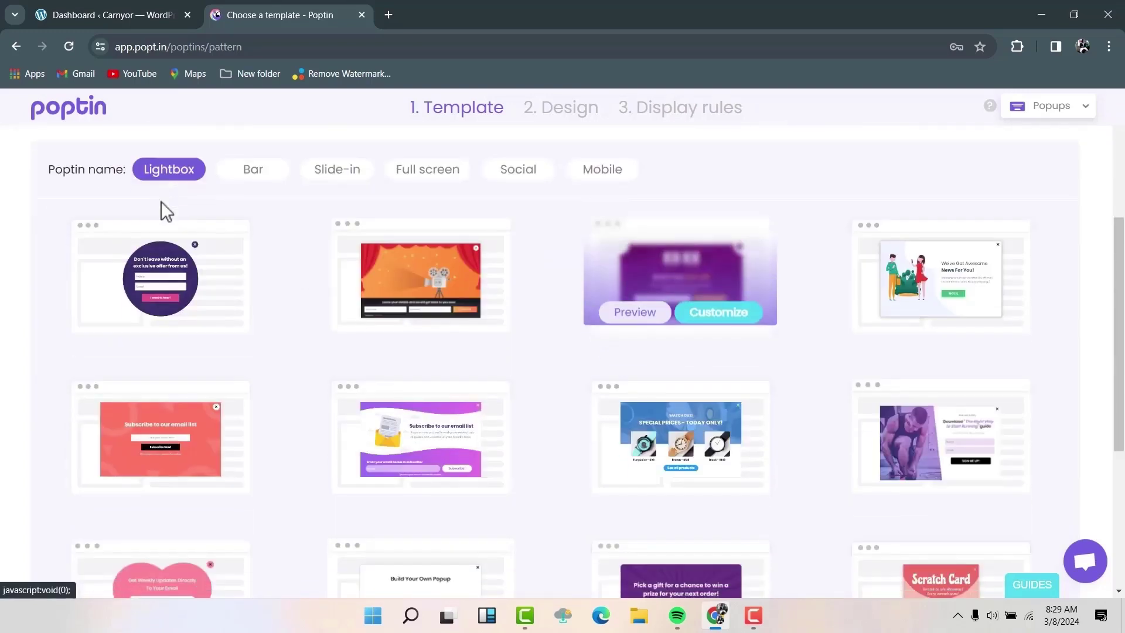
{"action": "mouse_move", "coordinate": [420, 447]}
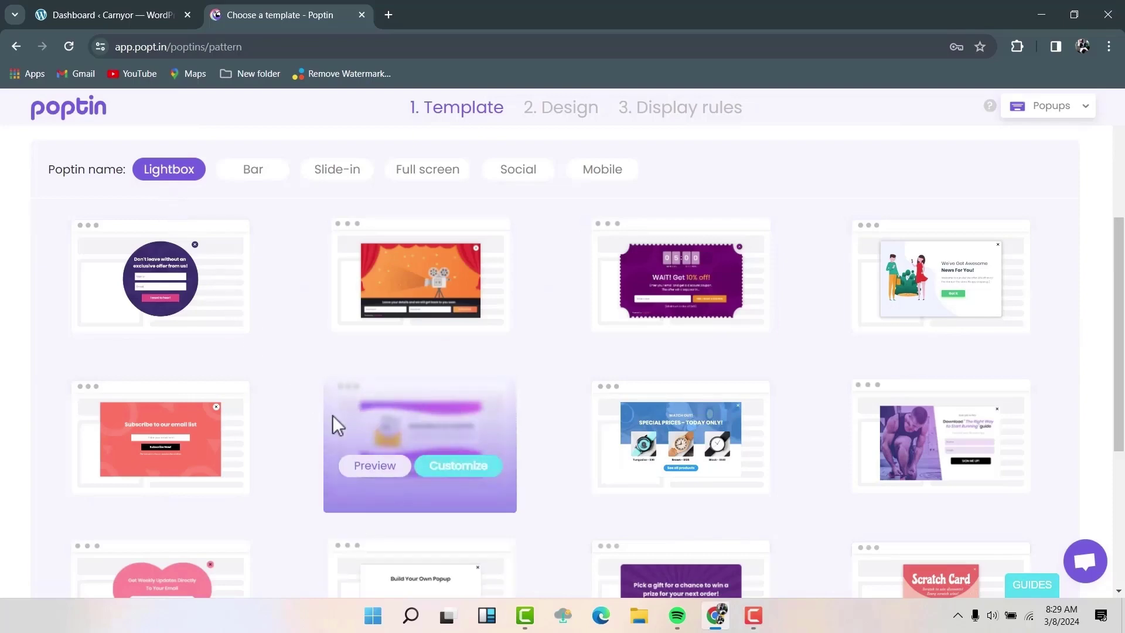
{"action": "left_click", "coordinate": [374, 466]}
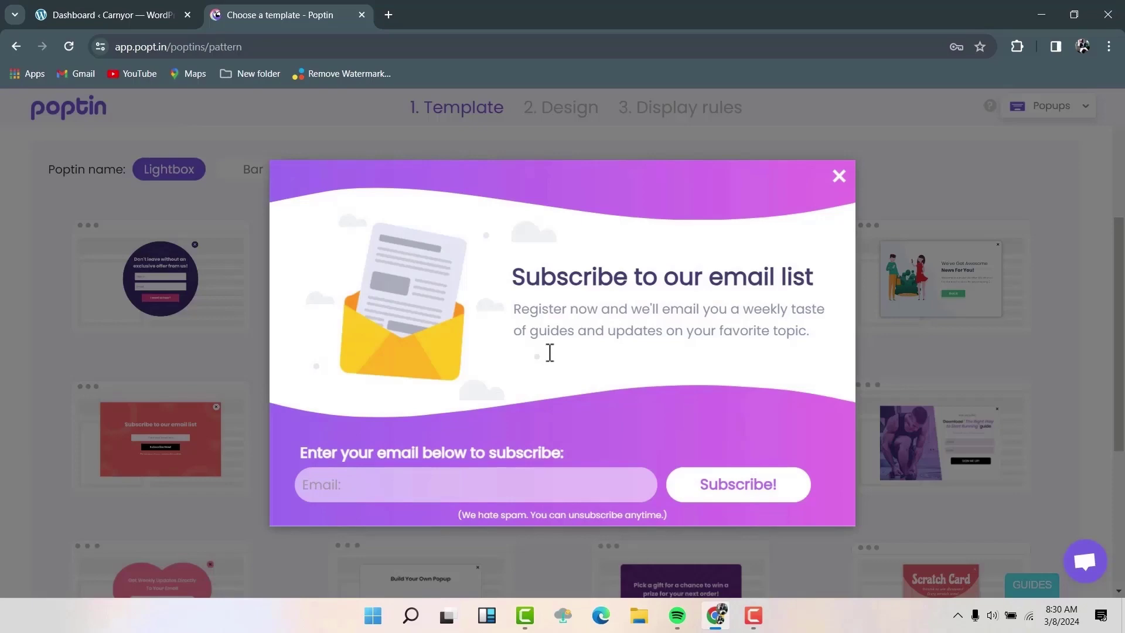
{"action": "left_click", "coordinate": [839, 176]}
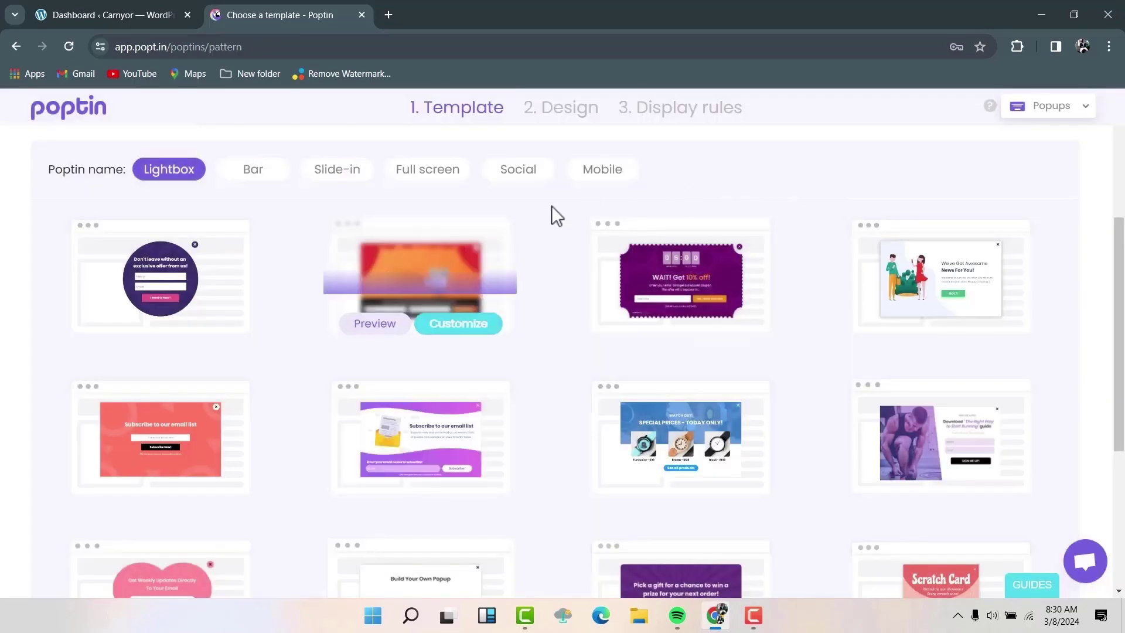
- Browse Bar templates, previewing the online course bar, then preview the Surprise Gift slide-in
{"action": "scroll", "coordinate": [261, 252], "scroll_direction": "up", "scroll_amount": 1}
{"action": "left_click", "coordinate": [255, 246]}
{"action": "scroll", "coordinate": [261, 252], "scroll_direction": "up", "scroll_amount": 2}
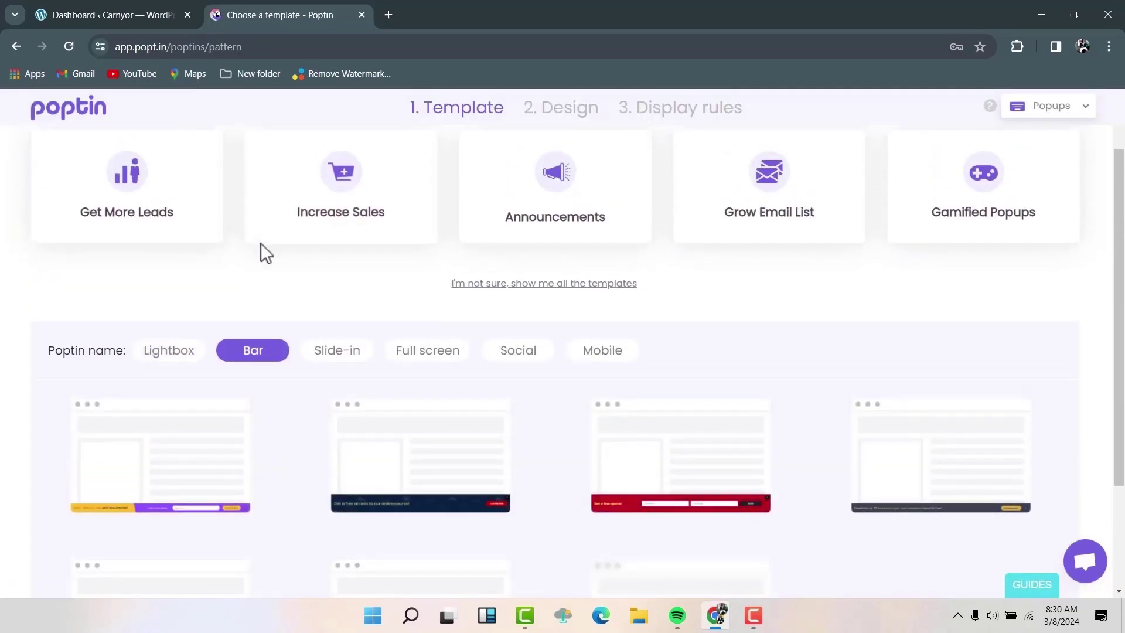
{"action": "scroll", "coordinate": [262, 243], "scroll_direction": "down", "scroll_amount": 1}
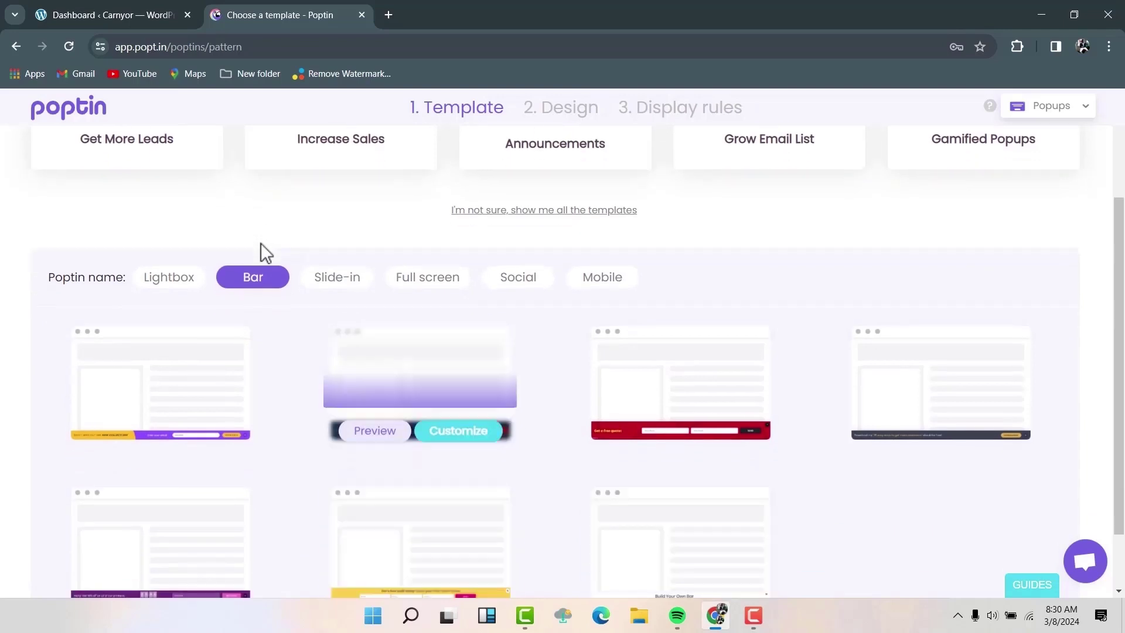
{"action": "left_click", "coordinate": [382, 414]}
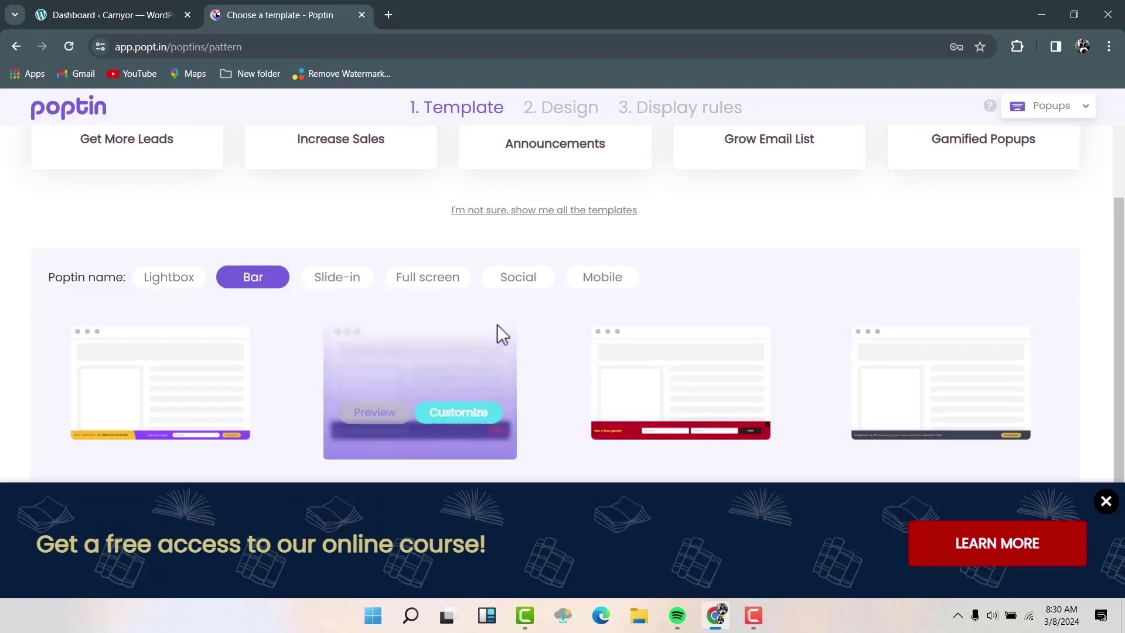
{"action": "left_click", "coordinate": [436, 299]}
{"action": "left_click", "coordinate": [337, 280]}
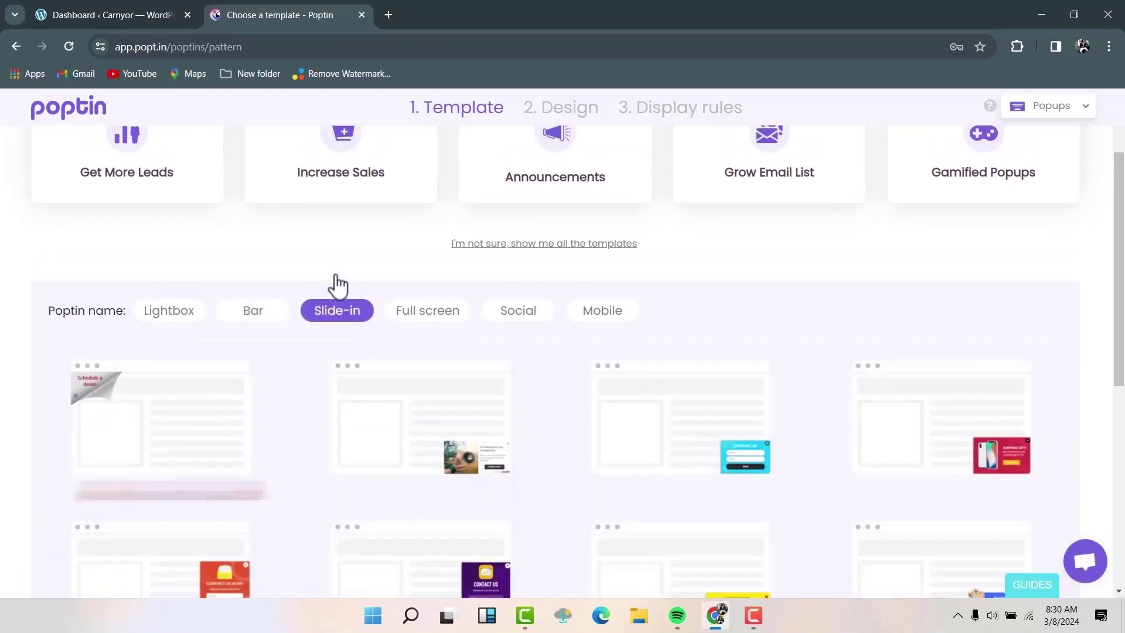
{"action": "scroll", "coordinate": [439, 328], "scroll_direction": "down", "scroll_amount": 3}
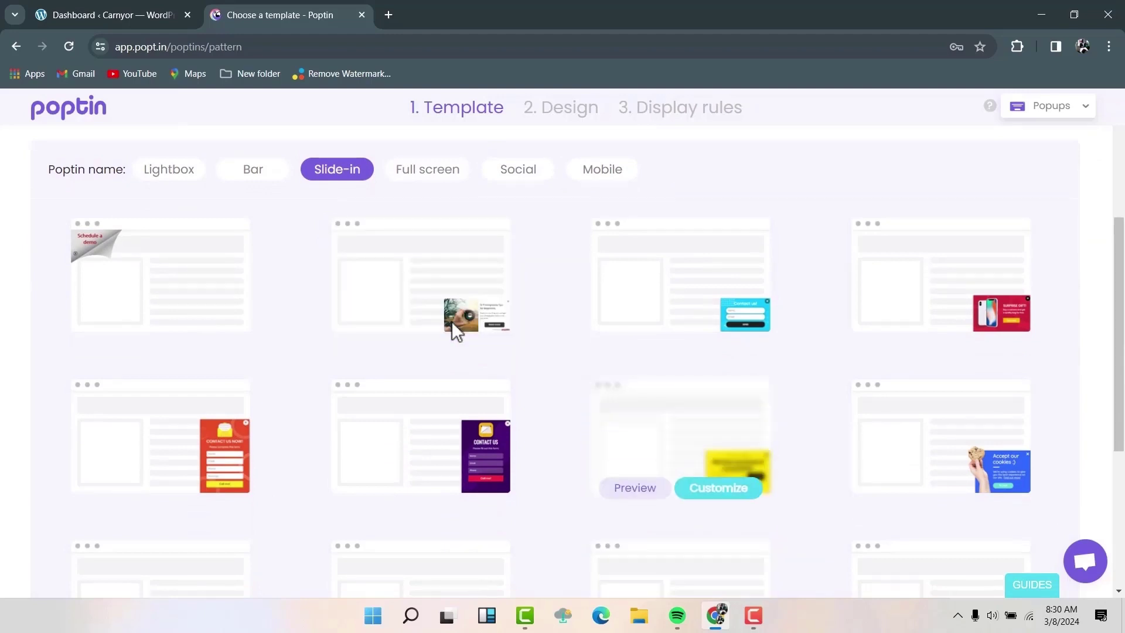
{"action": "mouse_move", "coordinate": [940, 283]}
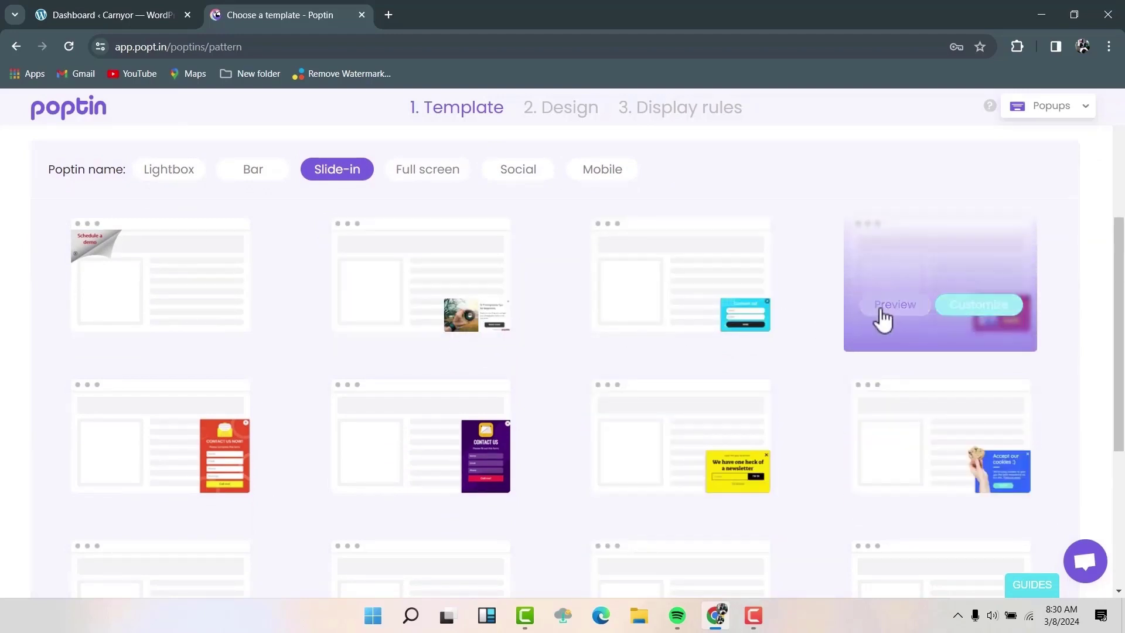
{"action": "left_click", "coordinate": [908, 311]}
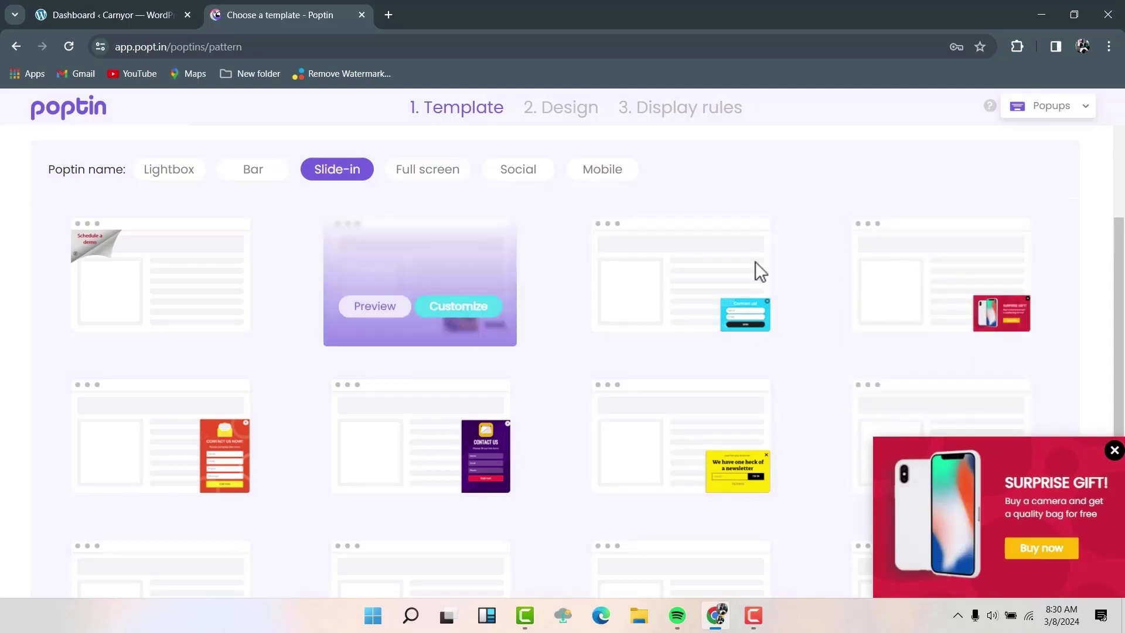
- Preview the pink free guide Full screen template, then browse Social and Mobile templates
{"action": "left_click", "coordinate": [438, 173]}
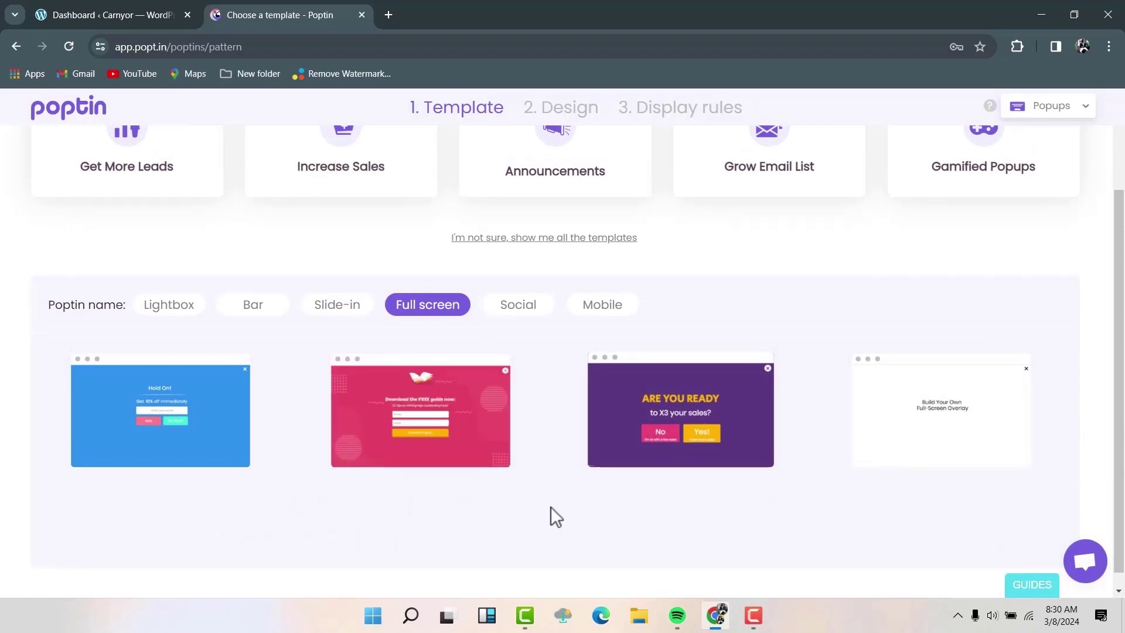
{"action": "mouse_move", "coordinate": [420, 422]}
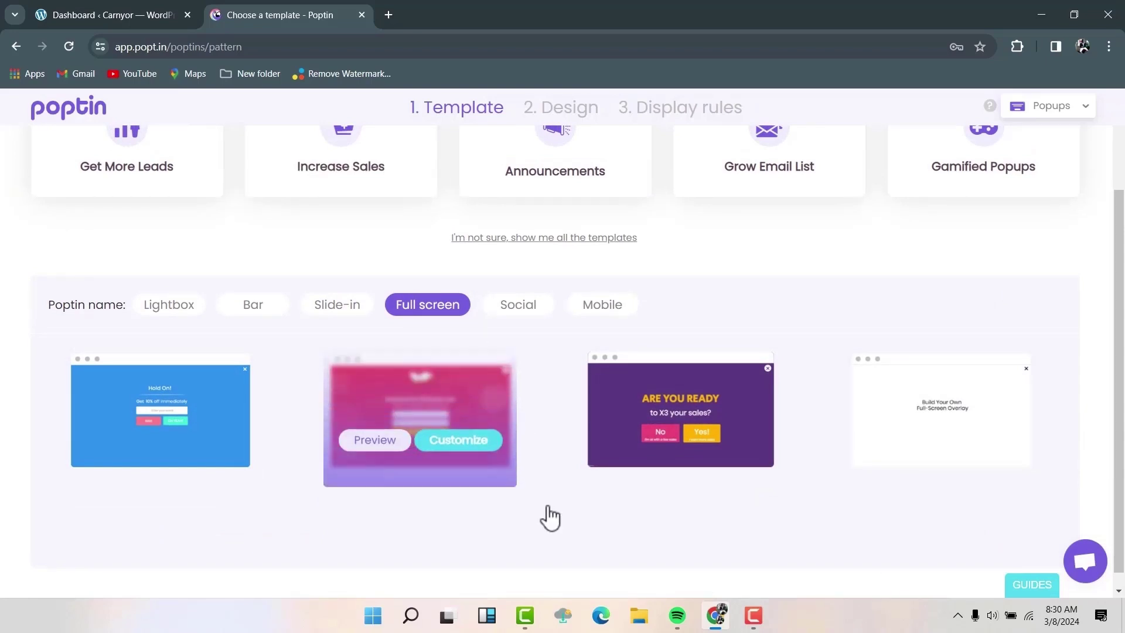
{"action": "left_click", "coordinate": [377, 445]}
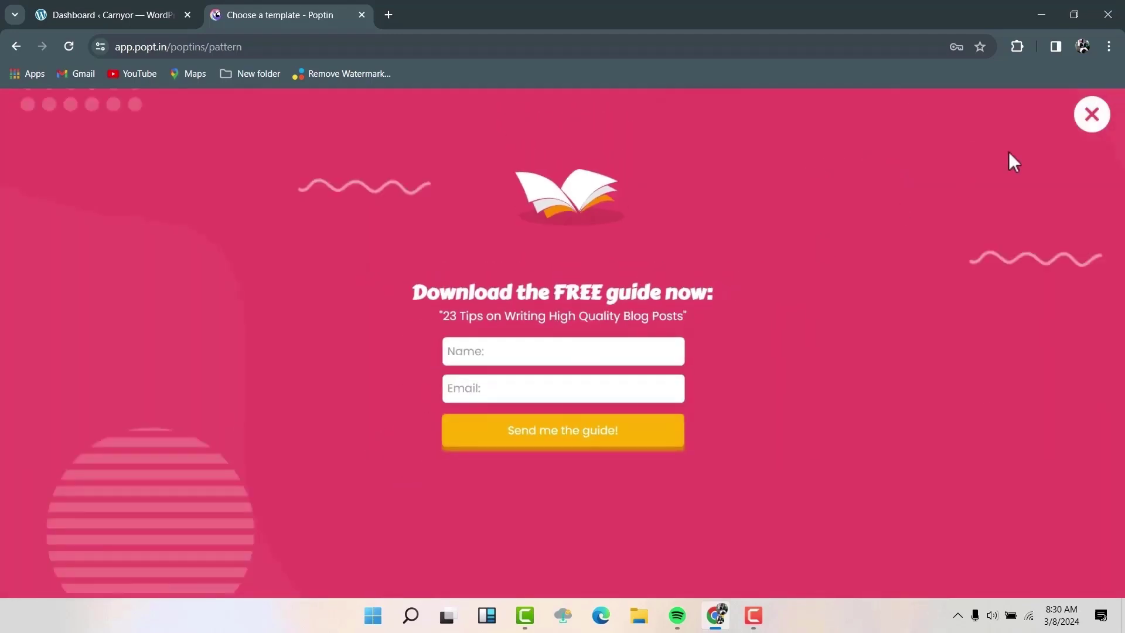
{"action": "left_click", "coordinate": [1092, 115]}
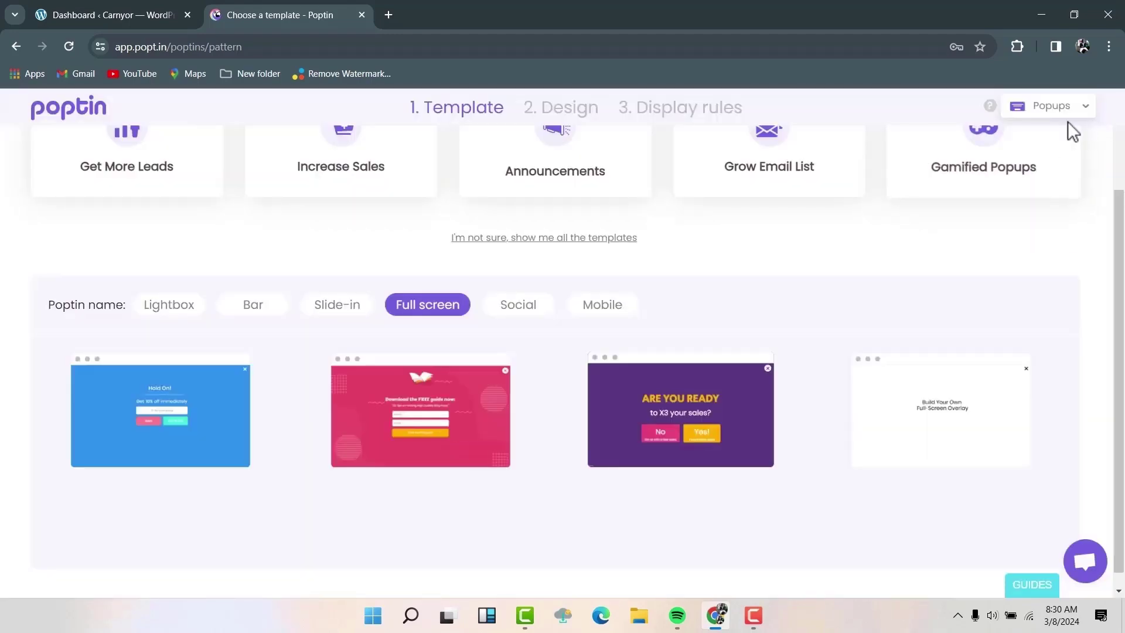
{"action": "left_click", "coordinate": [524, 308]}
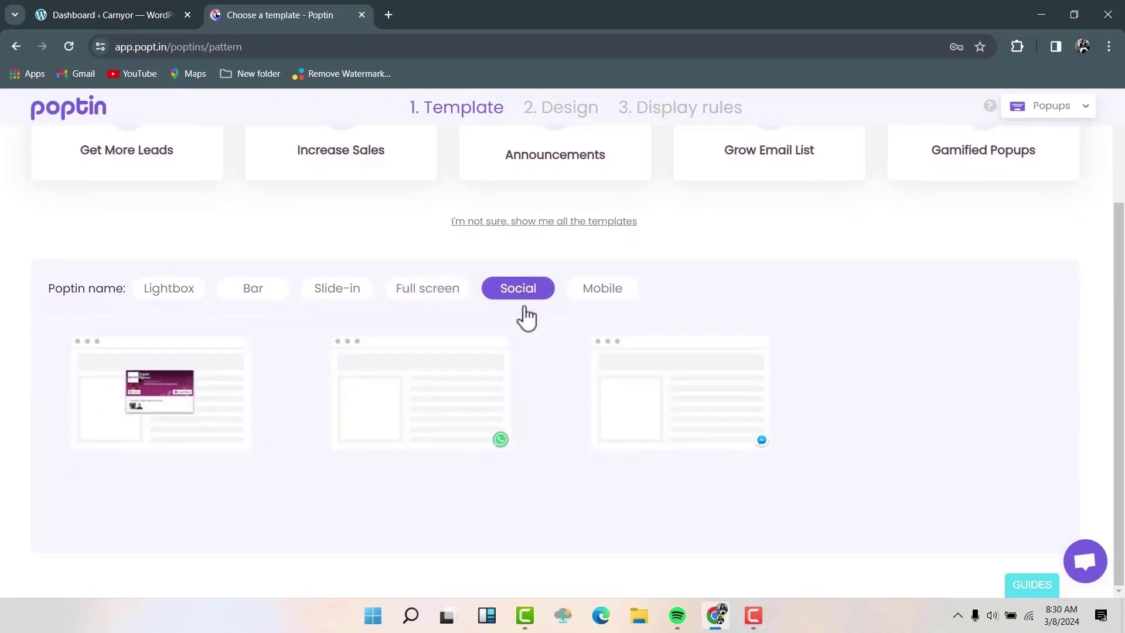
{"action": "mouse_move", "coordinate": [680, 392]}
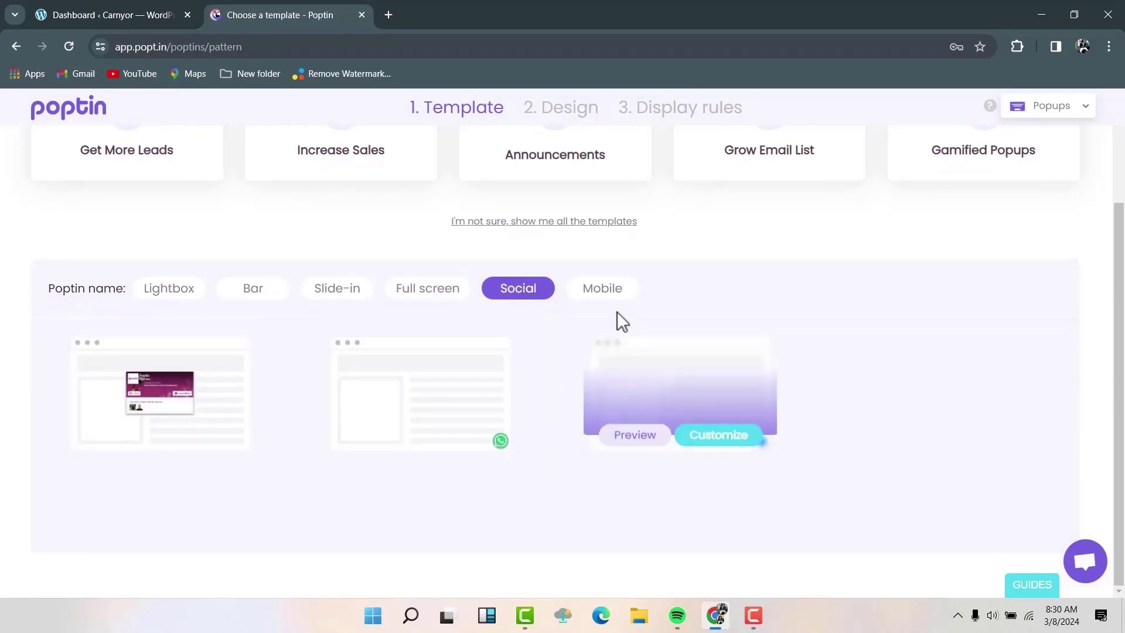
{"action": "left_click", "coordinate": [609, 296]}
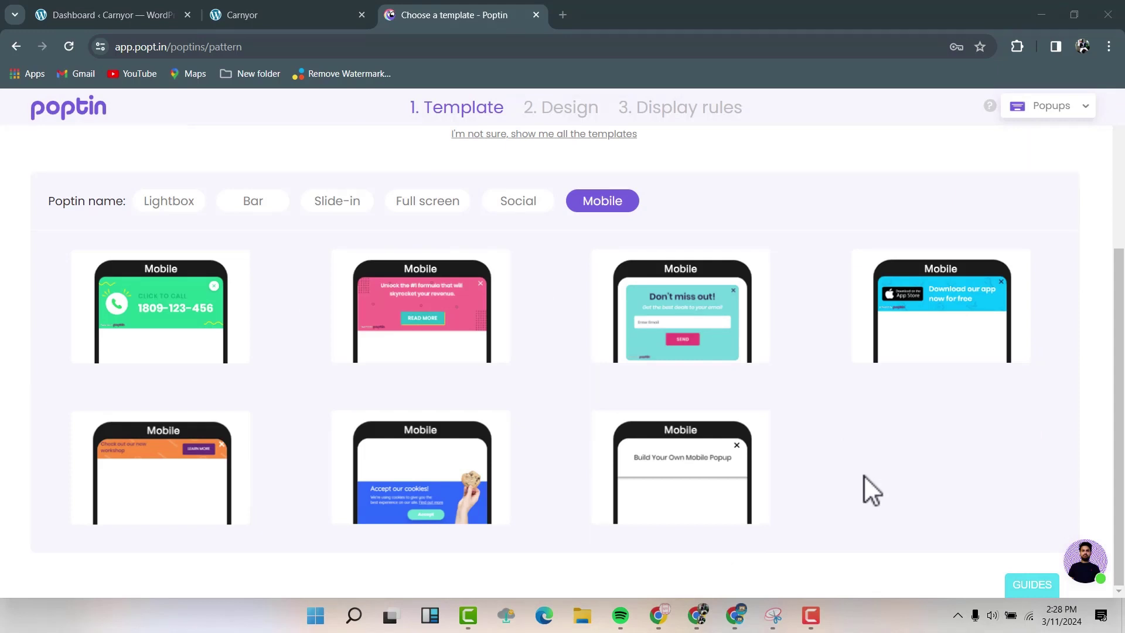
- Return to Slide-in templates and preview the cookie consent template
{"action": "left_click", "coordinate": [362, 214]}
{"action": "mouse_move", "coordinate": [940, 449]}
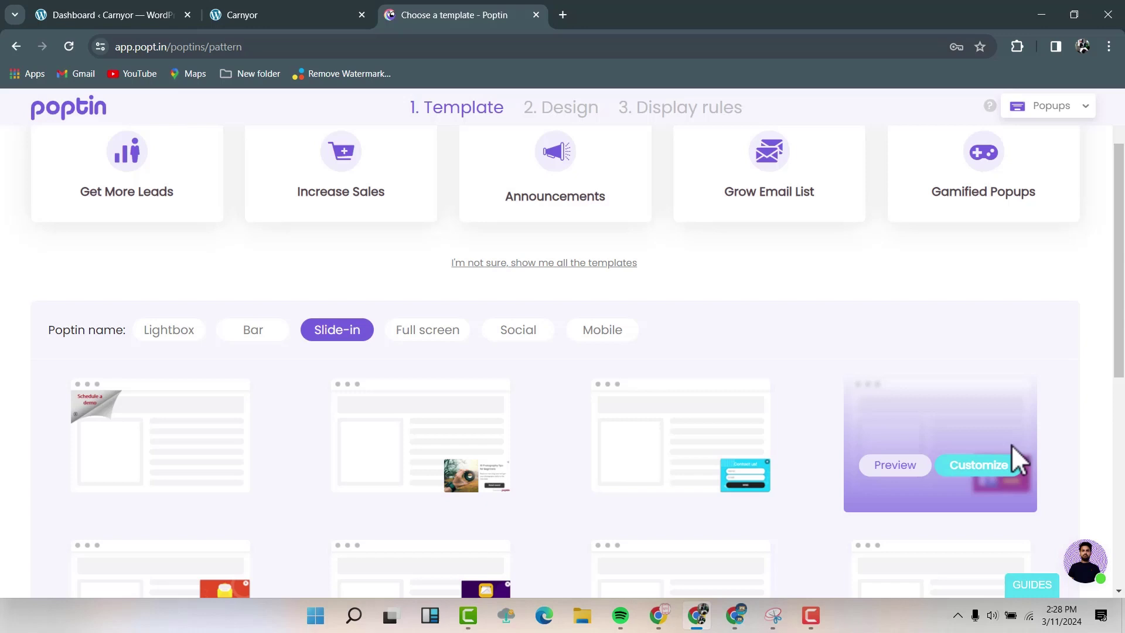
{"action": "scroll", "coordinate": [1011, 445], "scroll_direction": "down", "scroll_amount": 3}
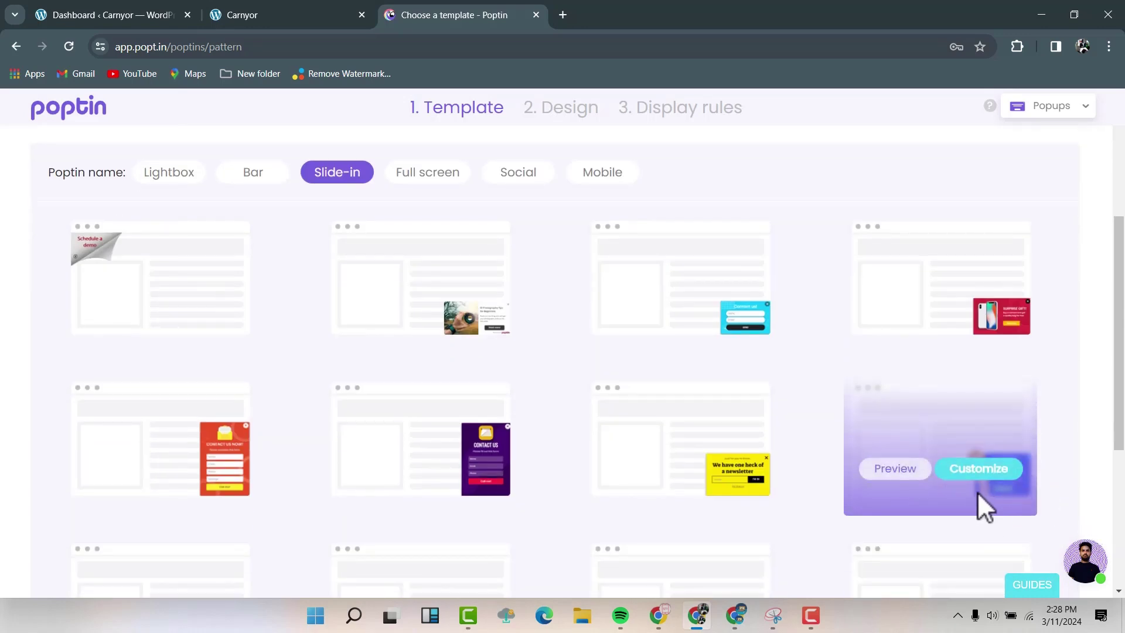
{"action": "left_click", "coordinate": [915, 470]}
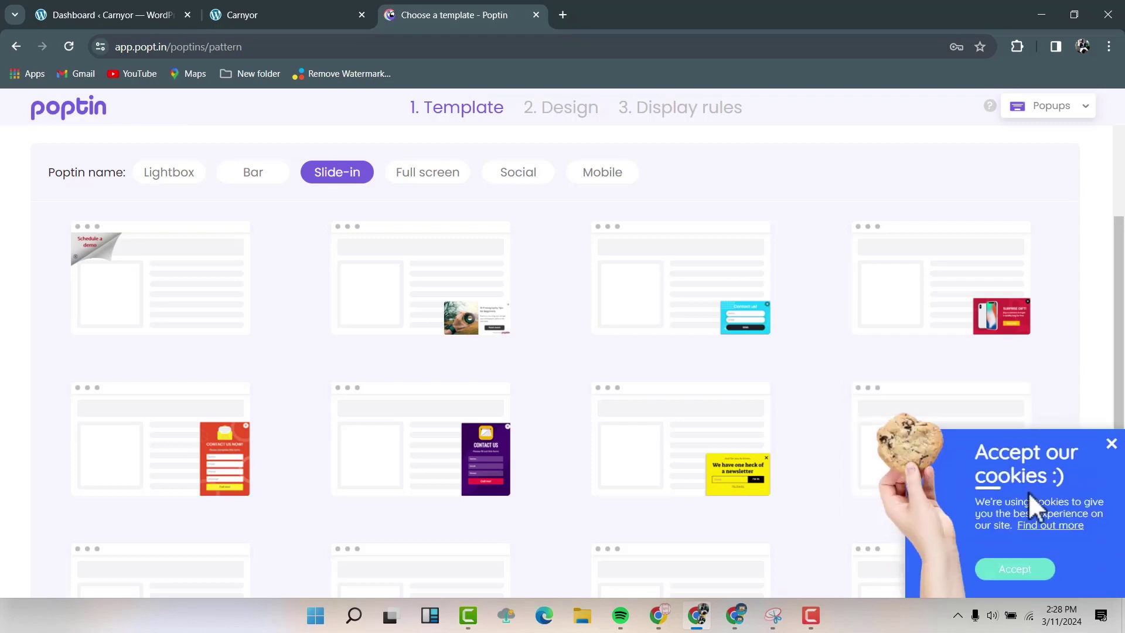
{"action": "left_click", "coordinate": [1112, 444]}
{"action": "mouse_move", "coordinate": [941, 448]}
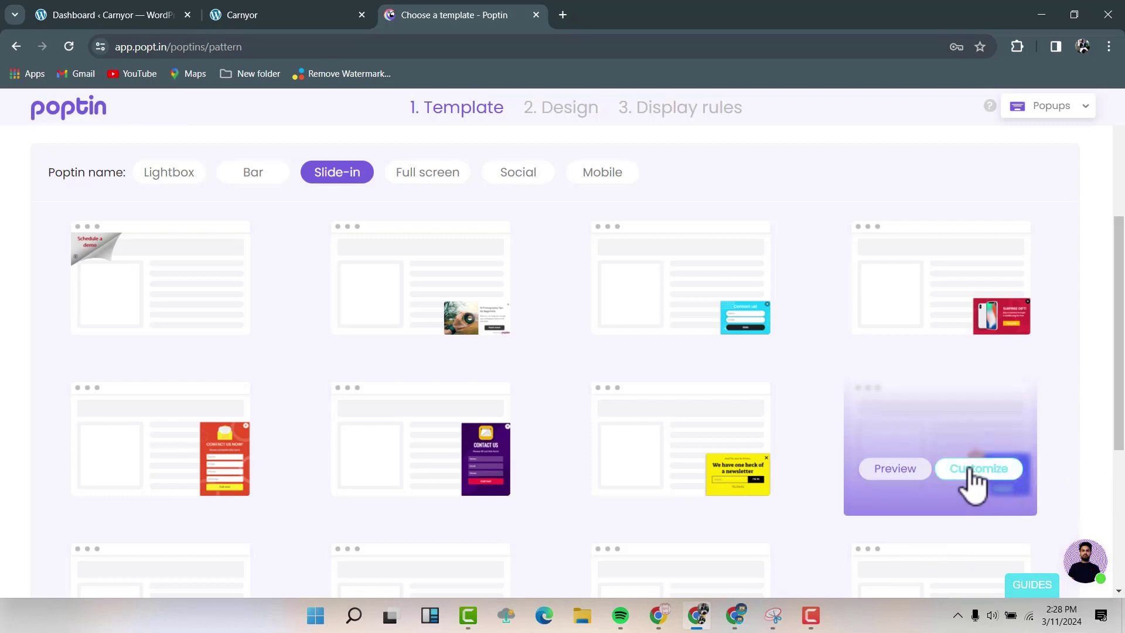
- Customize the cookie template, naming it 'Cookie popup' with domain carnyor.com
{"action": "left_click", "coordinate": [971, 472]}
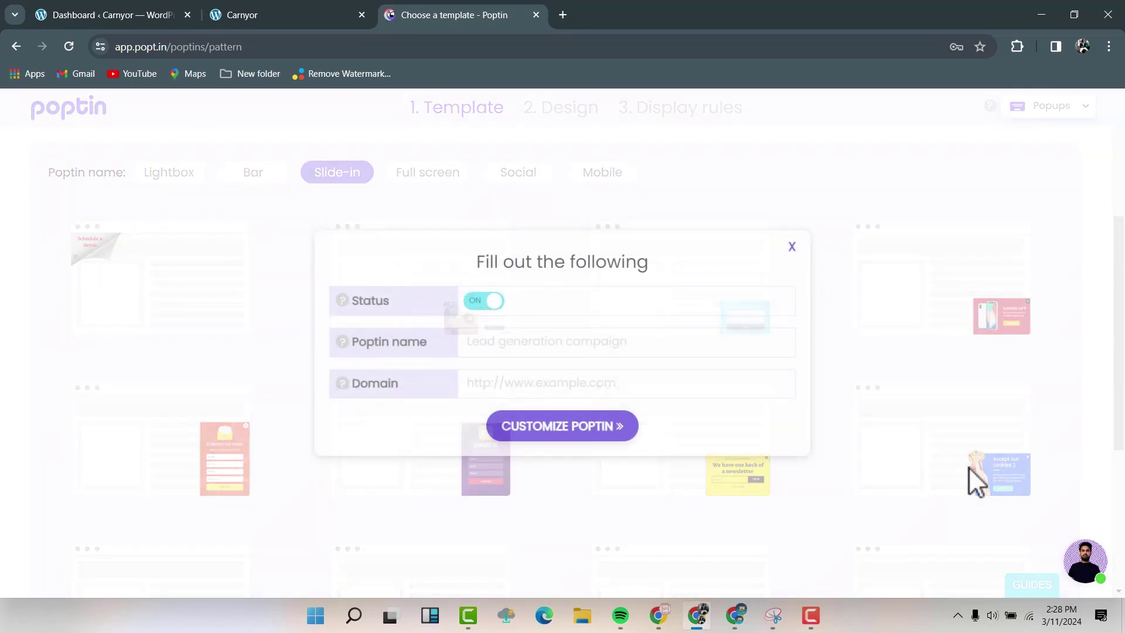
{"action": "left_click", "coordinate": [509, 348]}
{"action": "type", "text": "Cookie po"}
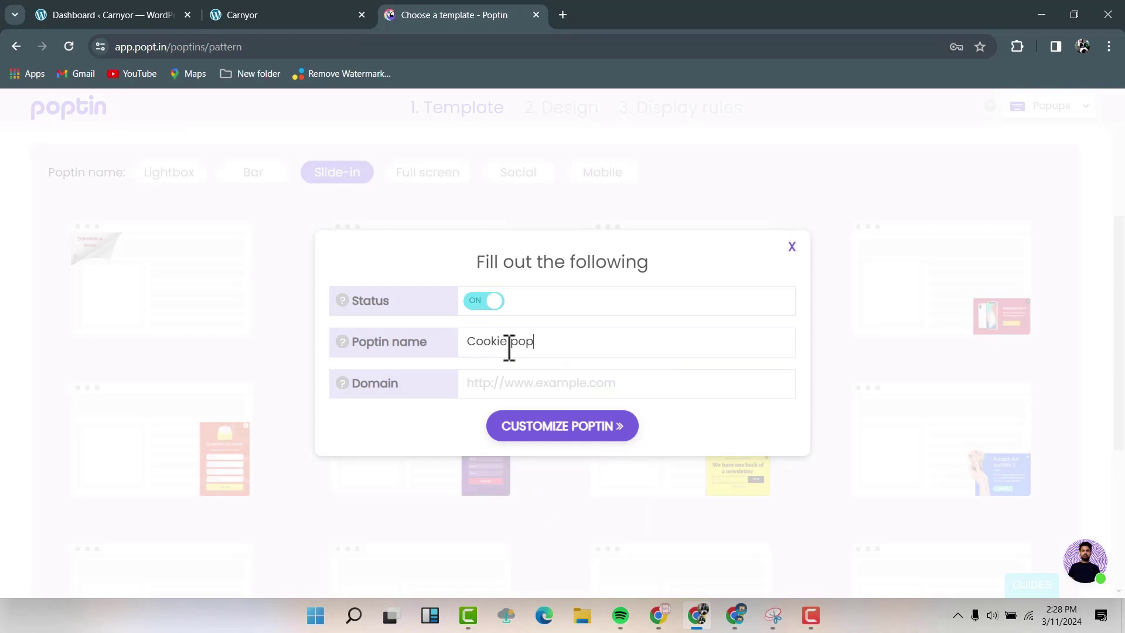
{"action": "type", "text": "p"}
{"action": "left_click", "coordinate": [503, 383]}
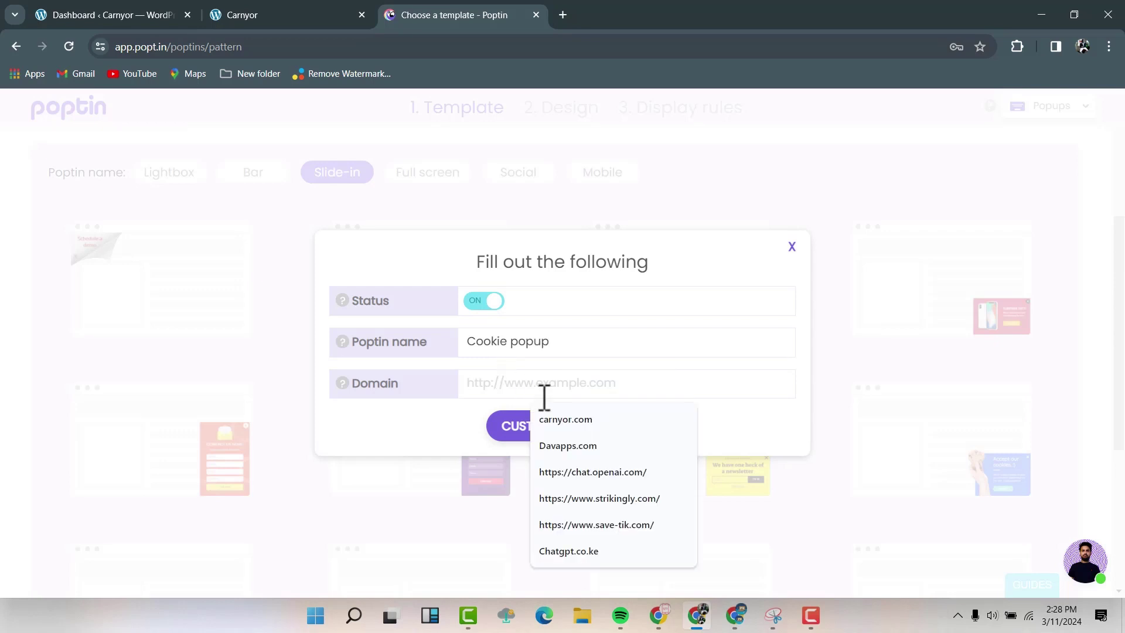
{"action": "left_click", "coordinate": [575, 422]}
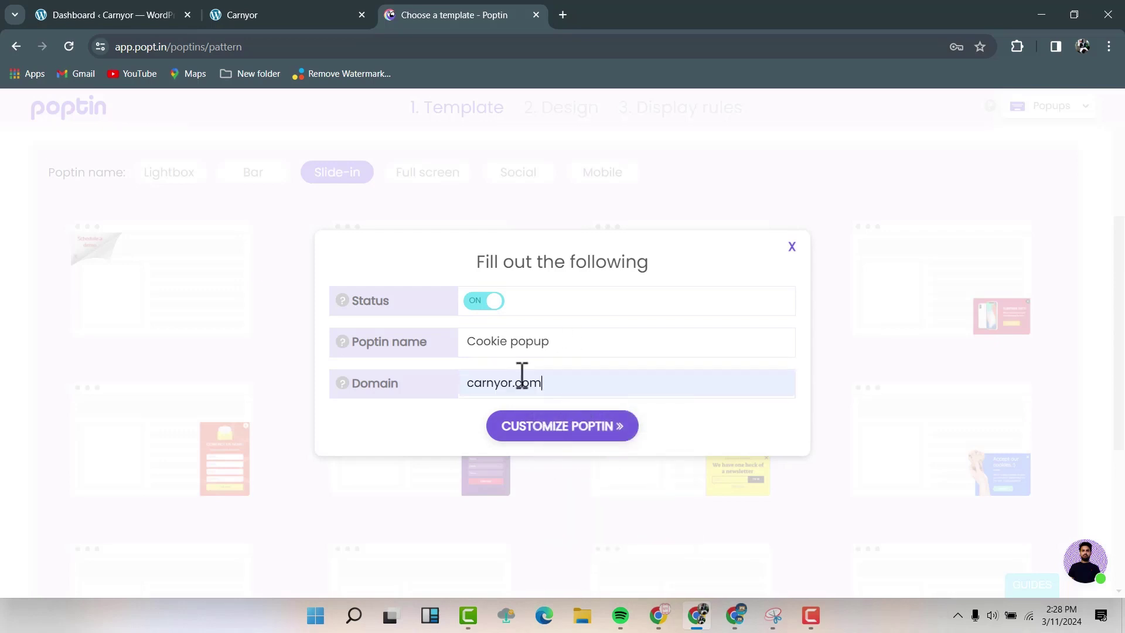
{"action": "left_click", "coordinate": [564, 427]}
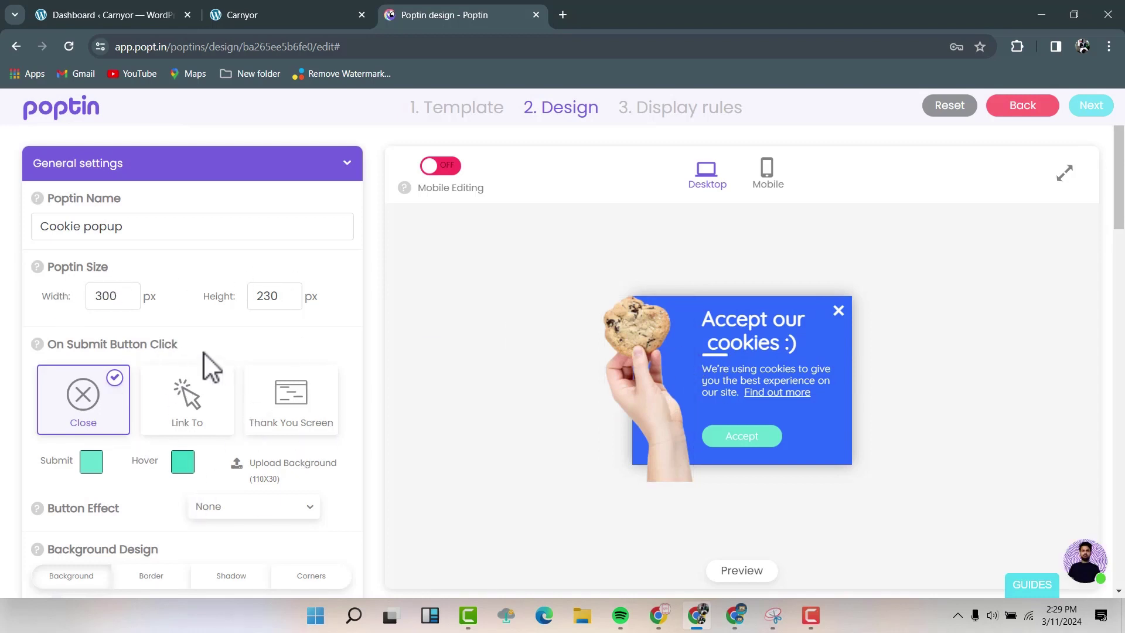
- Scroll the General settings panel to review the Cookie popup's design options
{"action": "scroll", "coordinate": [203, 352], "scroll_direction": "down", "scroll_amount": 1}
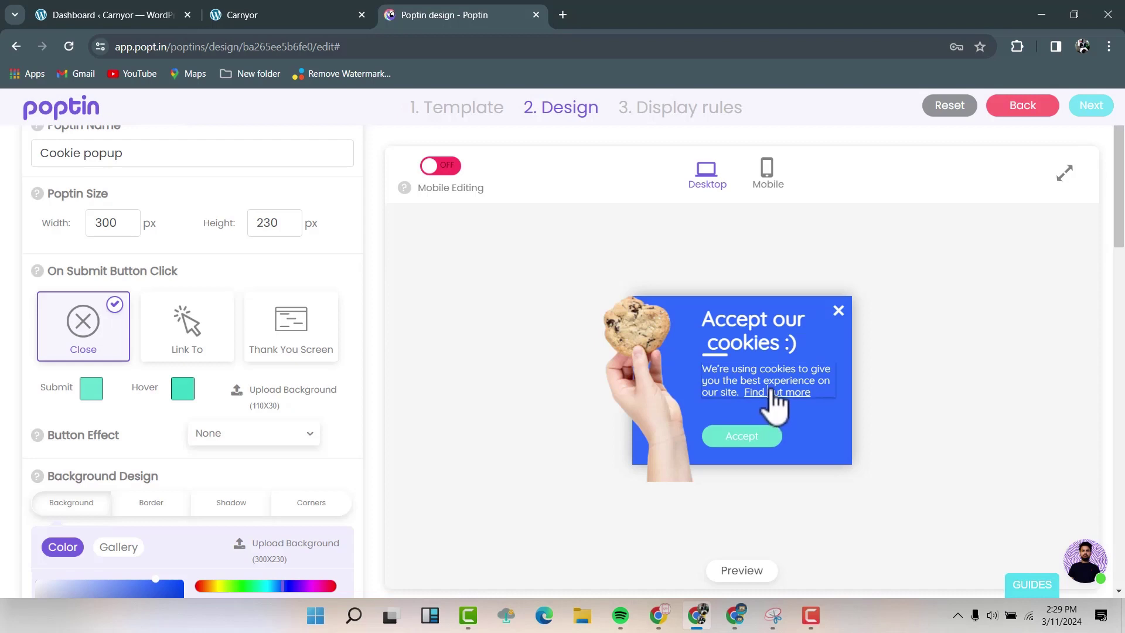
- Unlink the 'Find out more' text and open an empty link box for it
{"action": "left_click", "coordinate": [771, 391]}
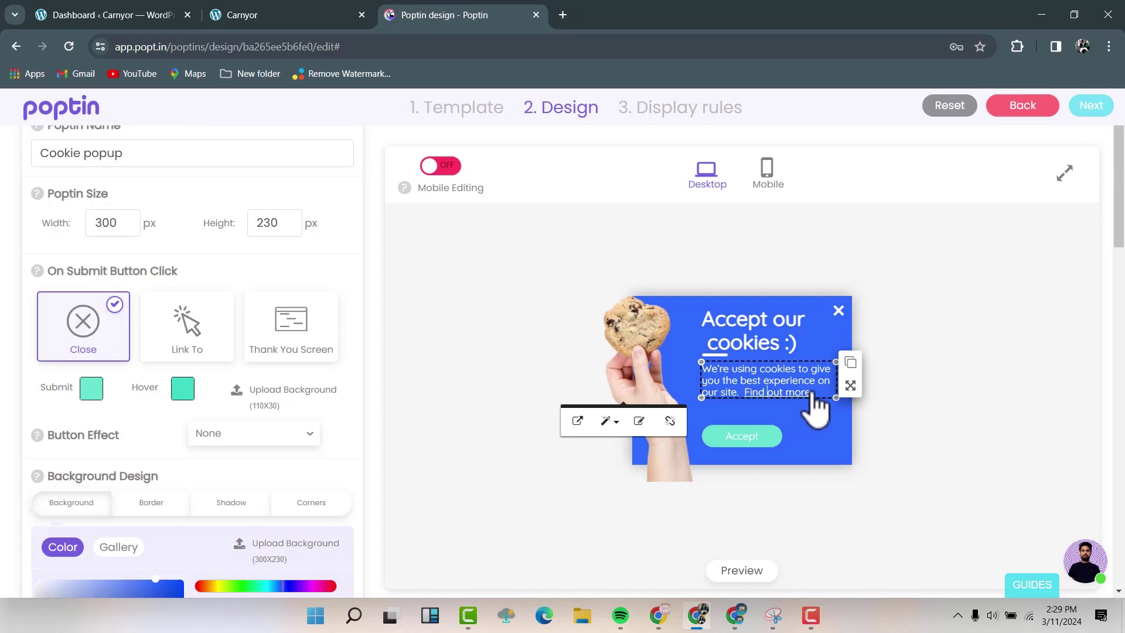
{"action": "left_click_drag", "start_coordinate": [813, 392], "coordinate": [743, 393]}
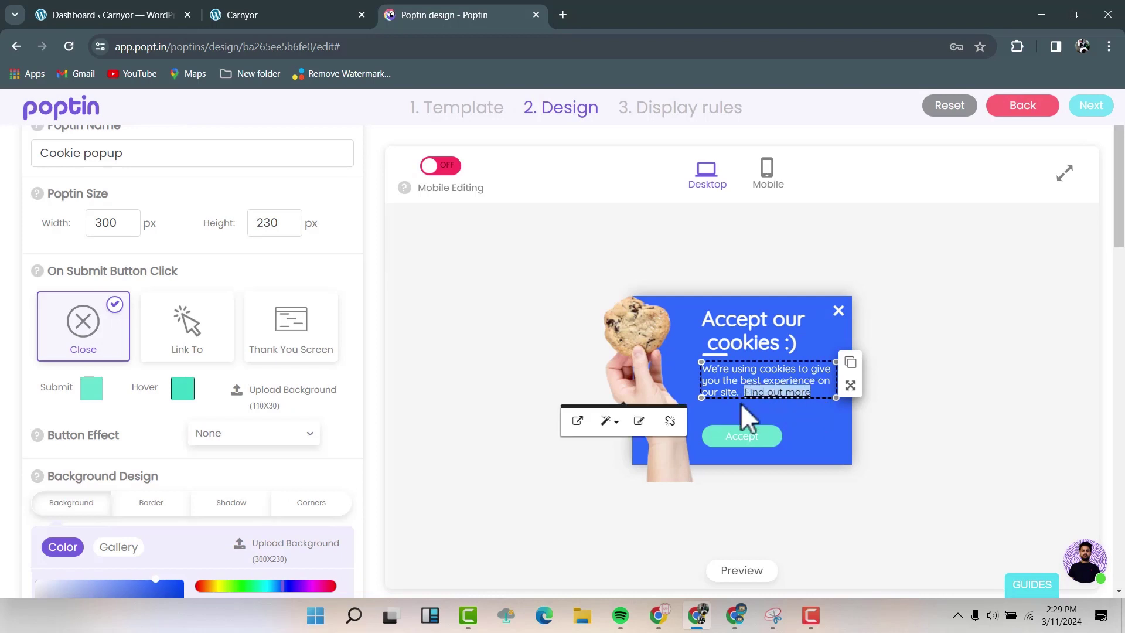
{"action": "left_click", "coordinate": [670, 421]}
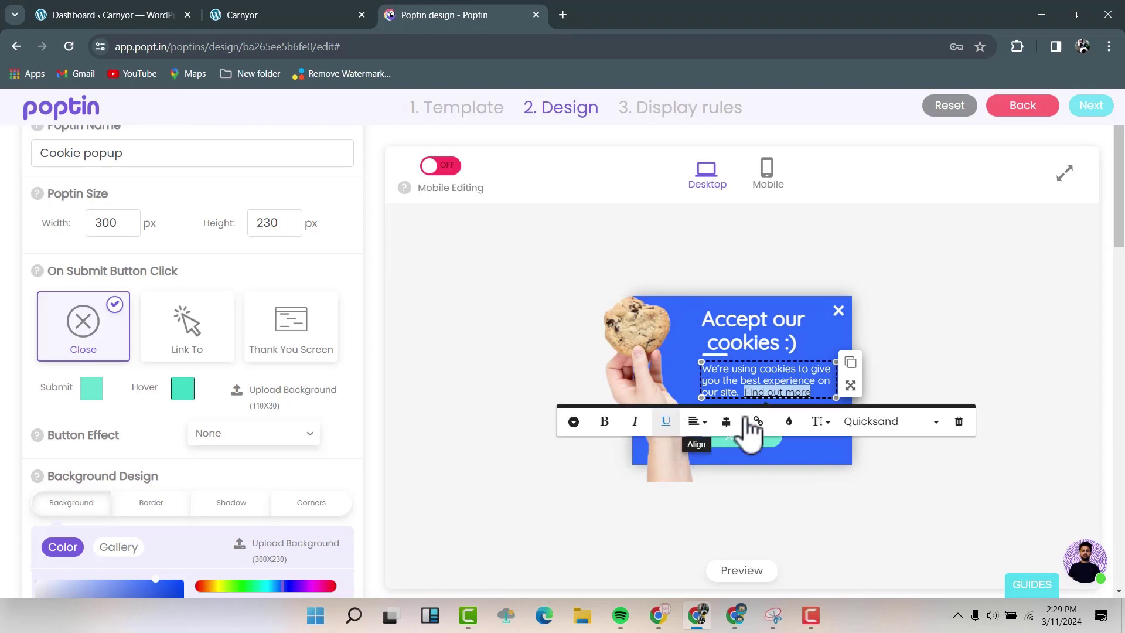
{"action": "left_click", "coordinate": [767, 436]}
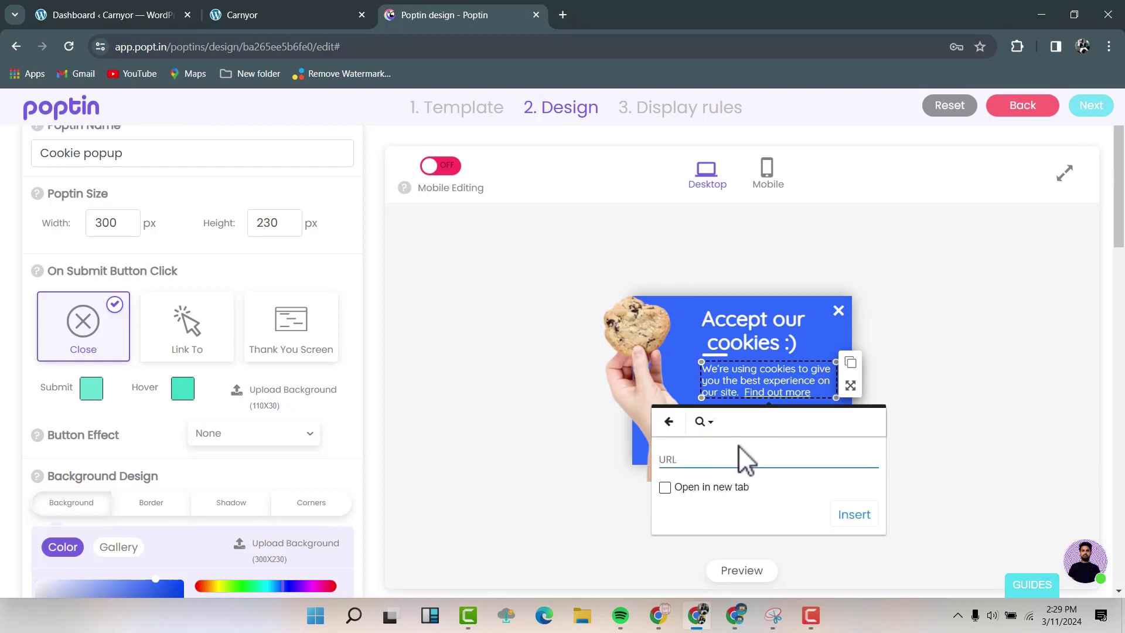
- Copy the Privacy Policy link address from the Carnyor site footer
{"action": "left_click", "coordinate": [270, 15]}
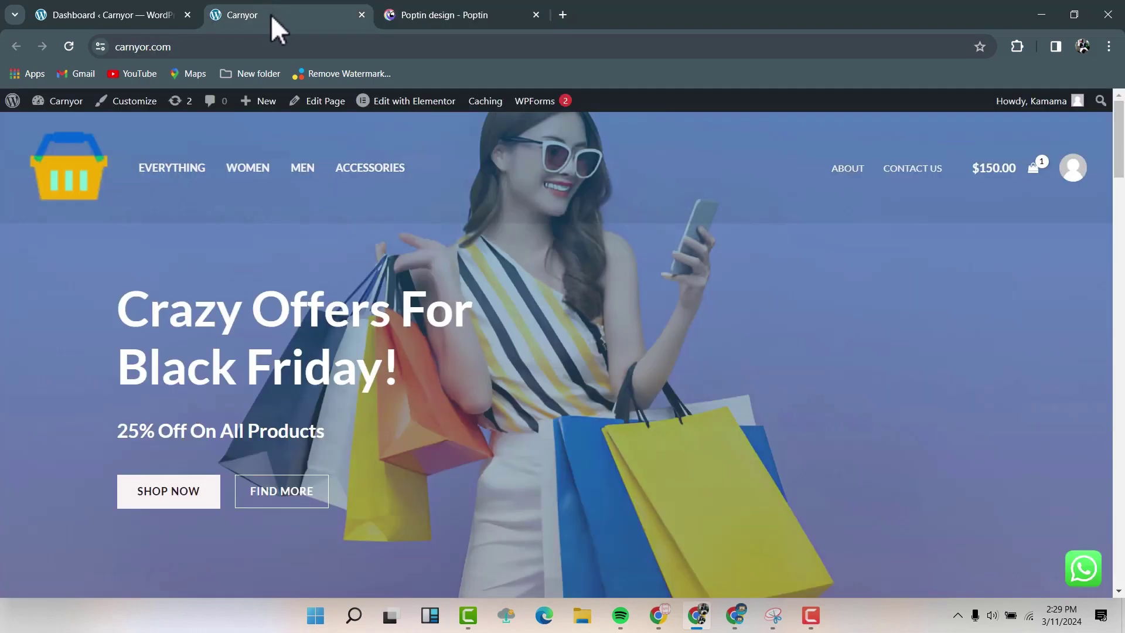
{"action": "left_click_drag", "start_coordinate": [1119, 176], "coordinate": [832, 572]}
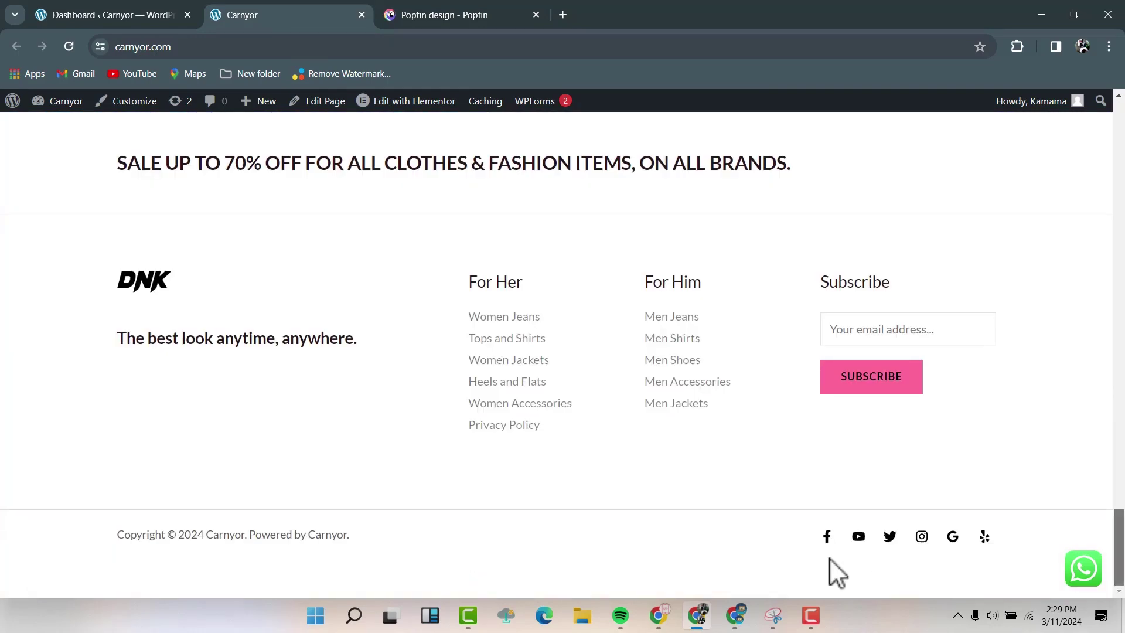
{"action": "right_click", "coordinate": [504, 432]}
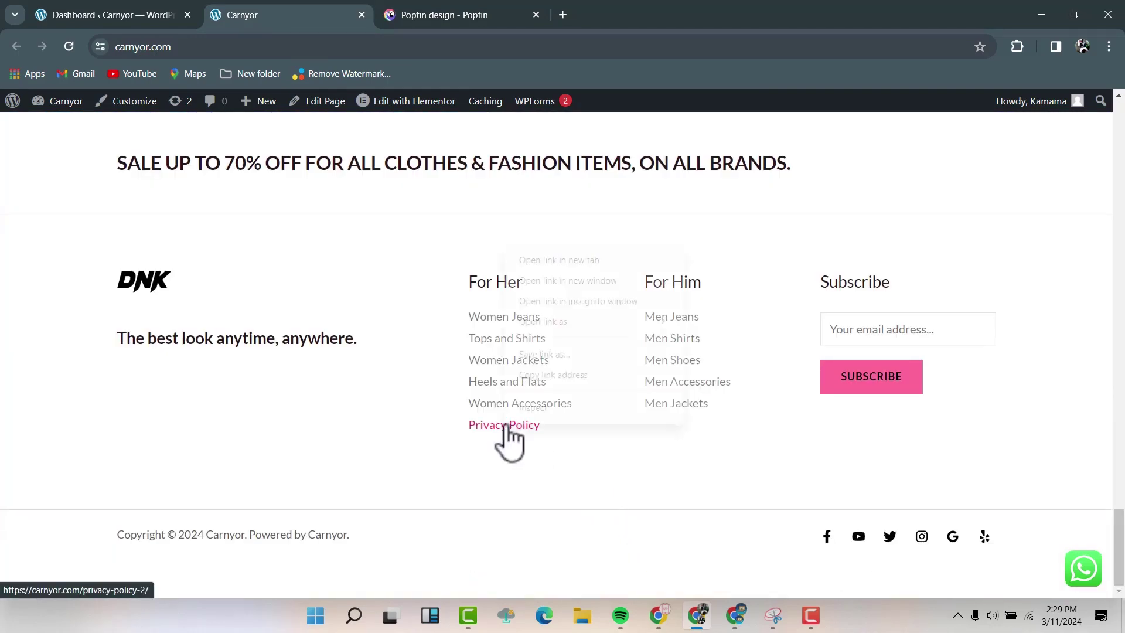
{"action": "left_click", "coordinate": [561, 375]}
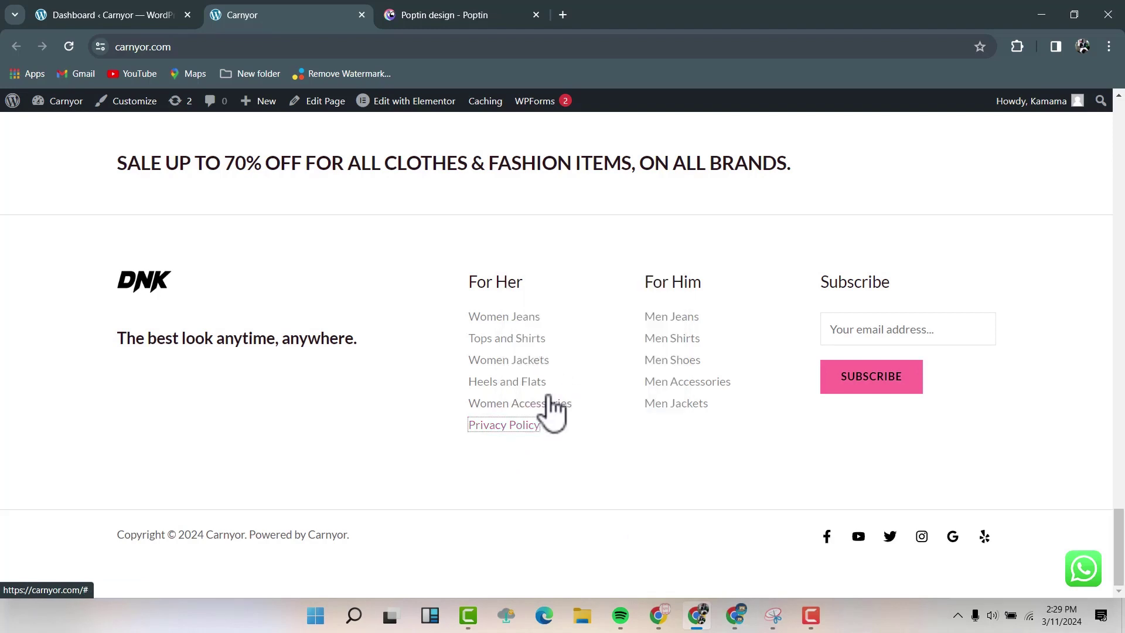
{"action": "left_click", "coordinate": [439, 17]}
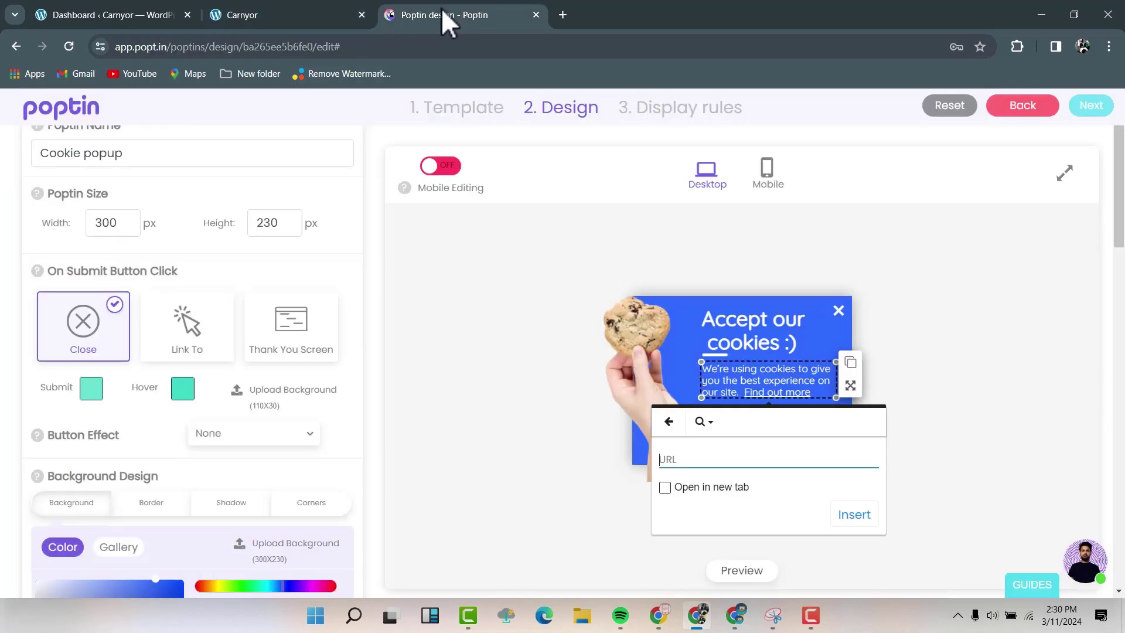
{"action": "right_click", "coordinate": [703, 459]}
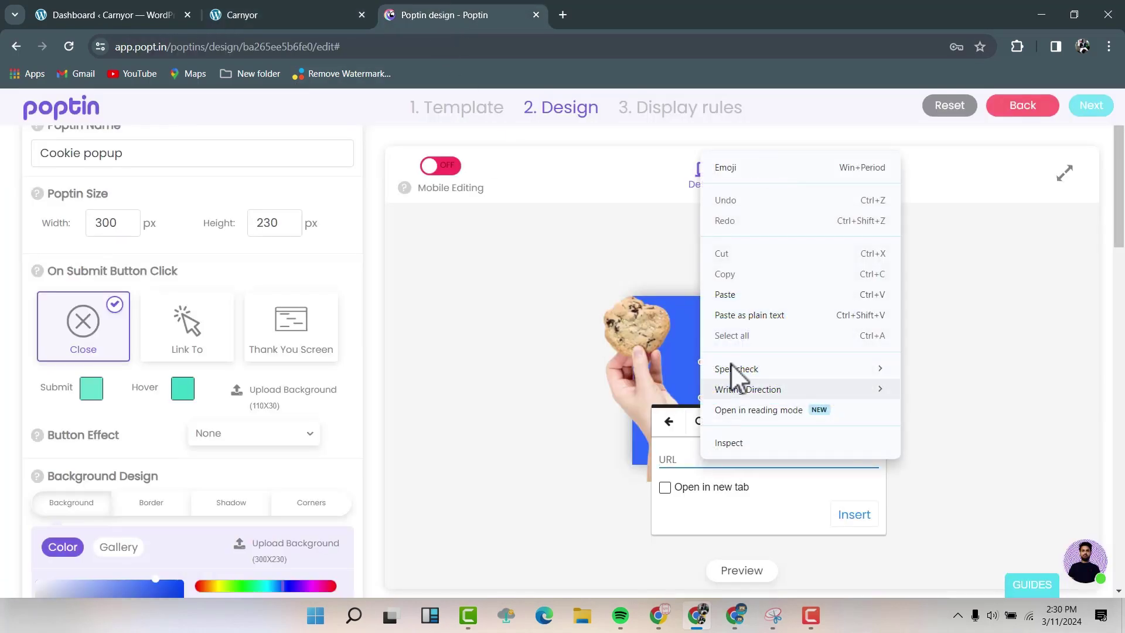
{"action": "left_click", "coordinate": [739, 294]}
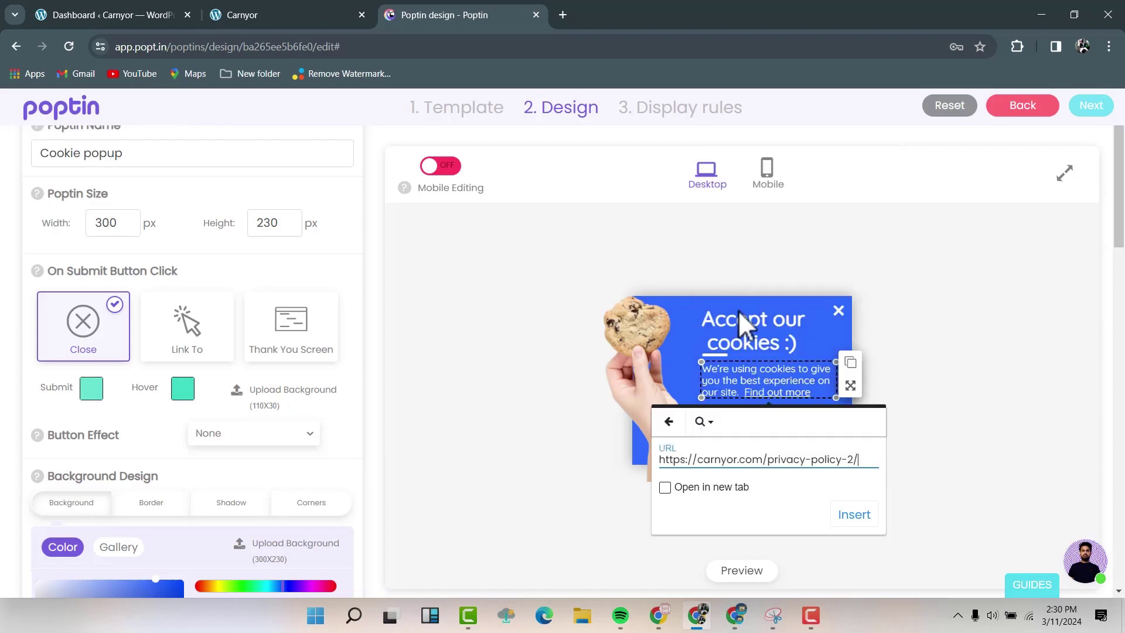
{"action": "left_click", "coordinate": [666, 488]}
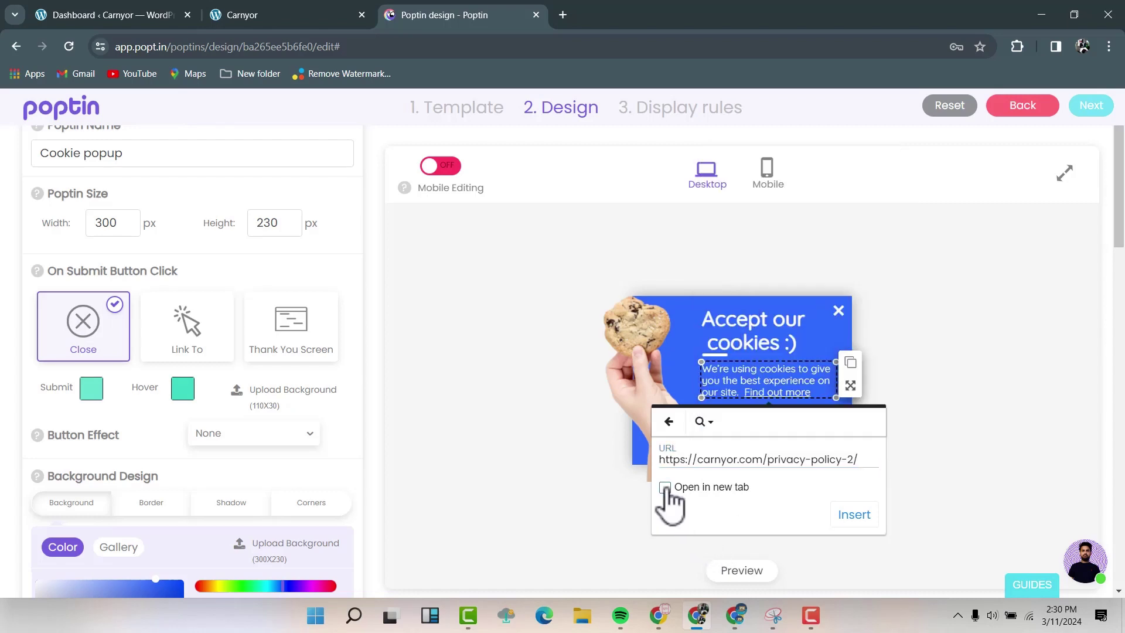
{"action": "left_click", "coordinate": [850, 514]}
{"action": "left_click", "coordinate": [904, 484]}
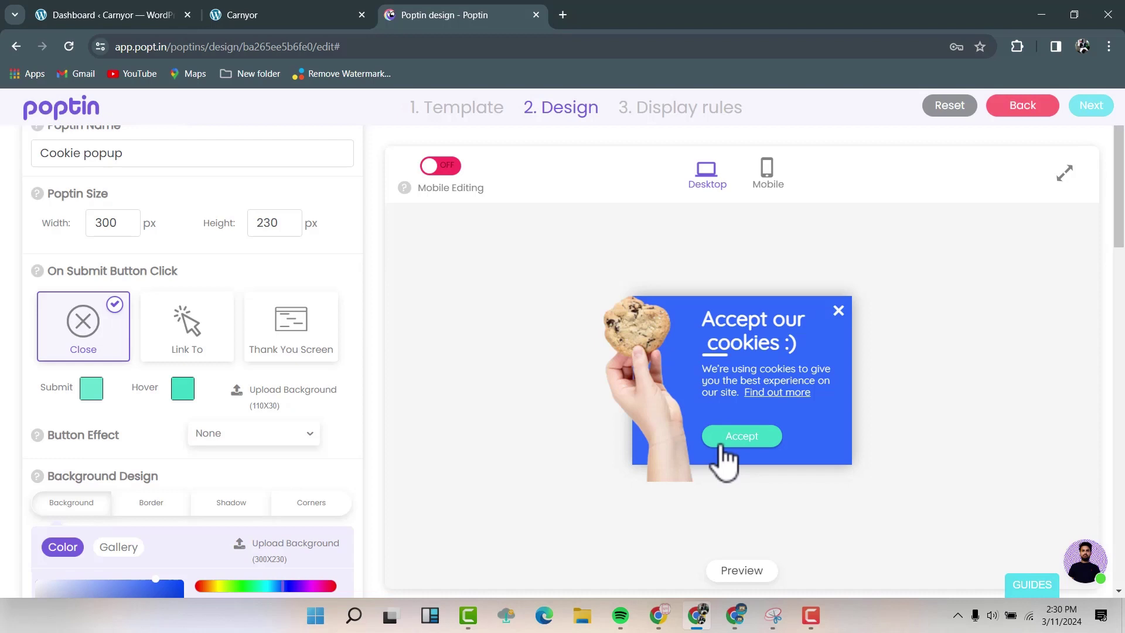
- Set the popup's On Screen Location to the bottom-left corner, leaving offsets at 0 px
{"action": "scroll", "coordinate": [278, 458], "scroll_direction": "down", "scroll_amount": 5}
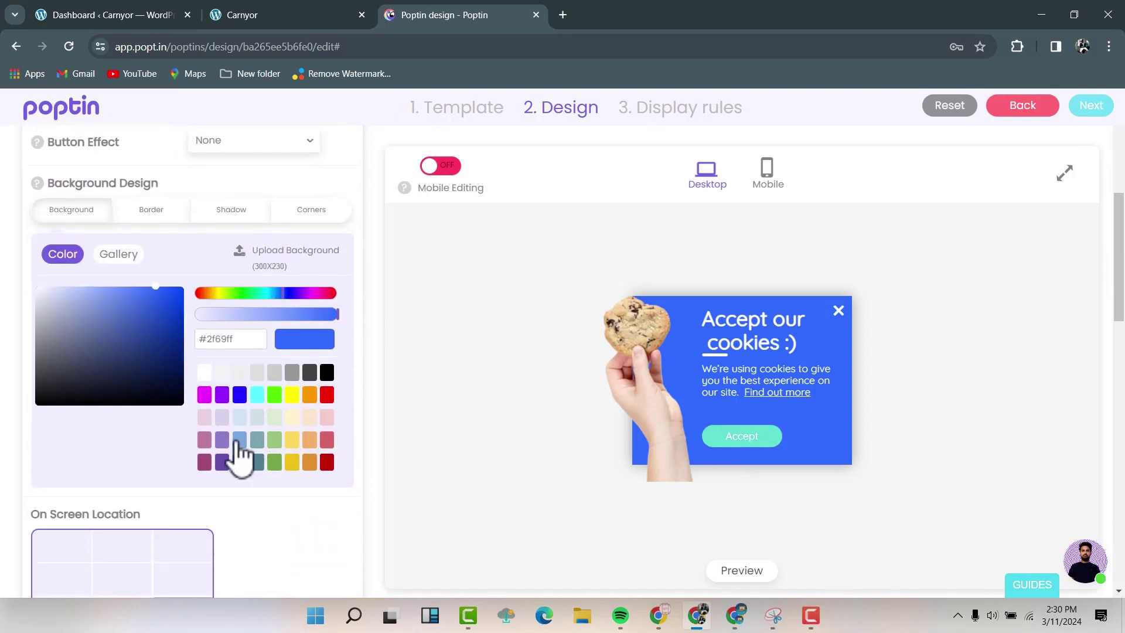
{"action": "scroll", "coordinate": [238, 449], "scroll_direction": "down", "scroll_amount": 3}
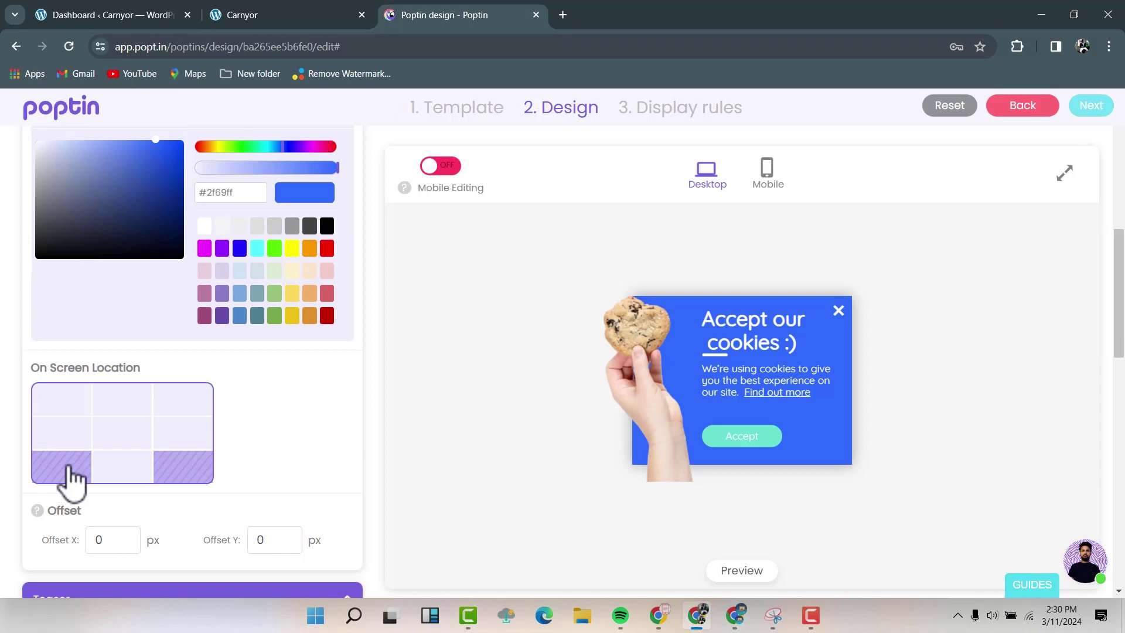
{"action": "left_click", "coordinate": [65, 467]}
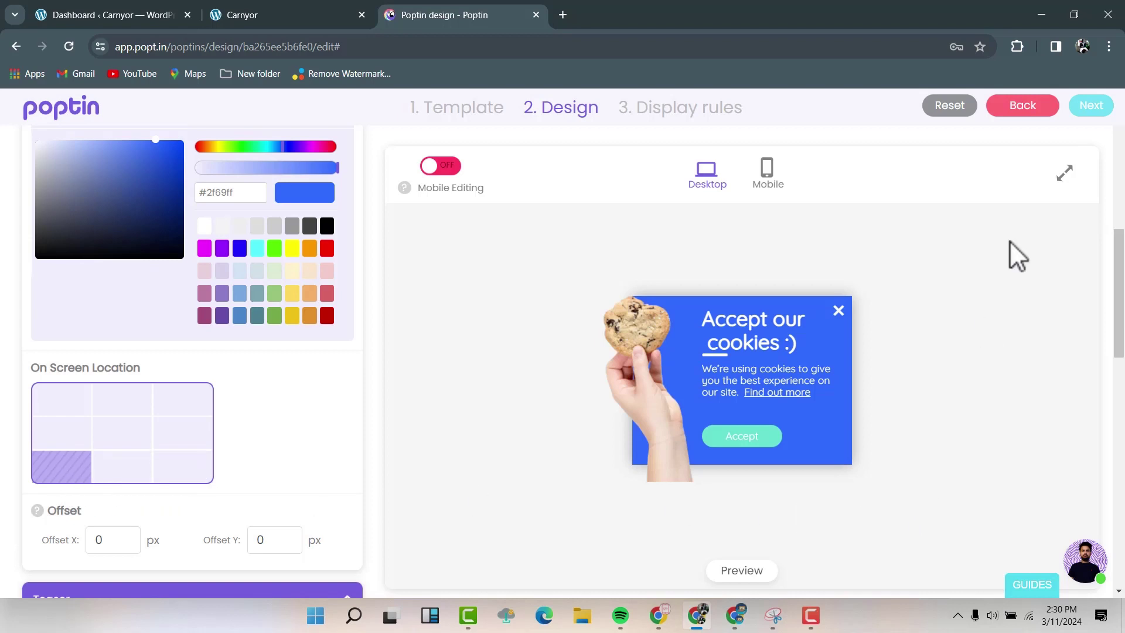
- Keep the display rules at a 5-second time delay, shown on both desktop and mobile
{"action": "left_click", "coordinate": [1104, 108]}
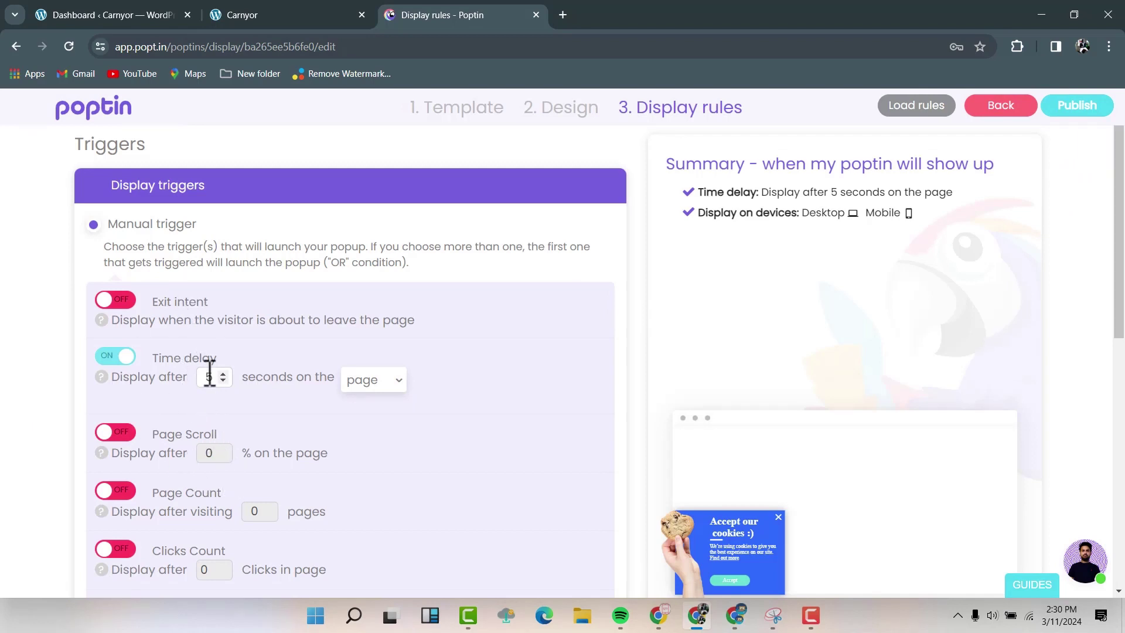
{"action": "mouse_move", "coordinate": [213, 372]}
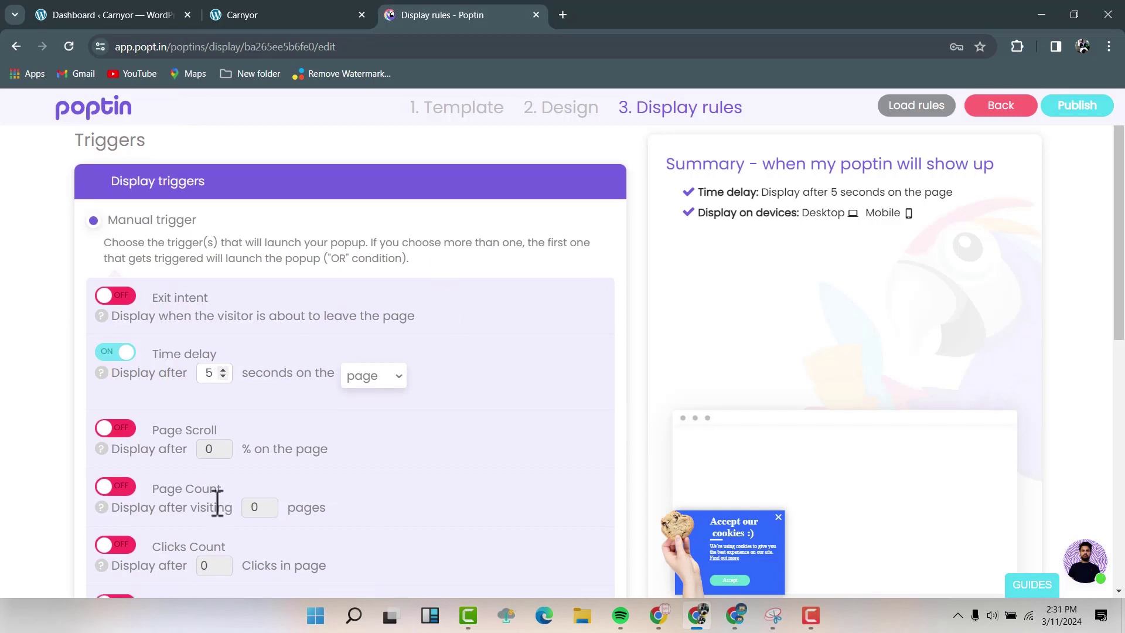
{"action": "scroll", "coordinate": [214, 501], "scroll_direction": "down", "scroll_amount": 2}
{"action": "scroll", "coordinate": [300, 388], "scroll_direction": "up", "scroll_amount": 2}
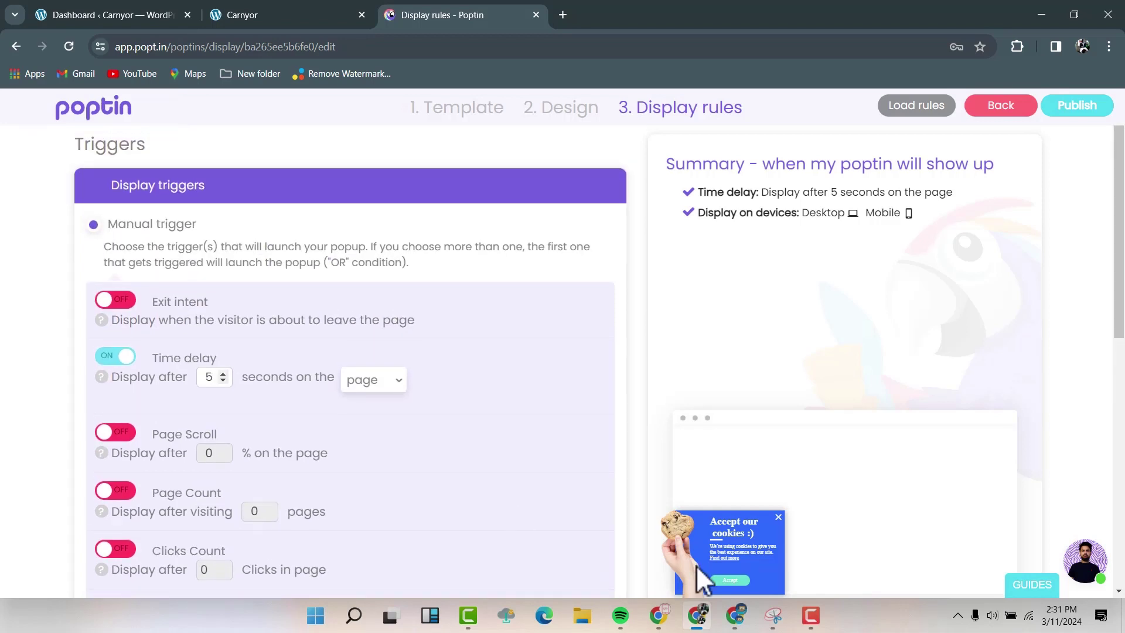
{"action": "scroll", "coordinate": [387, 322], "scroll_direction": "down", "scroll_amount": 7}
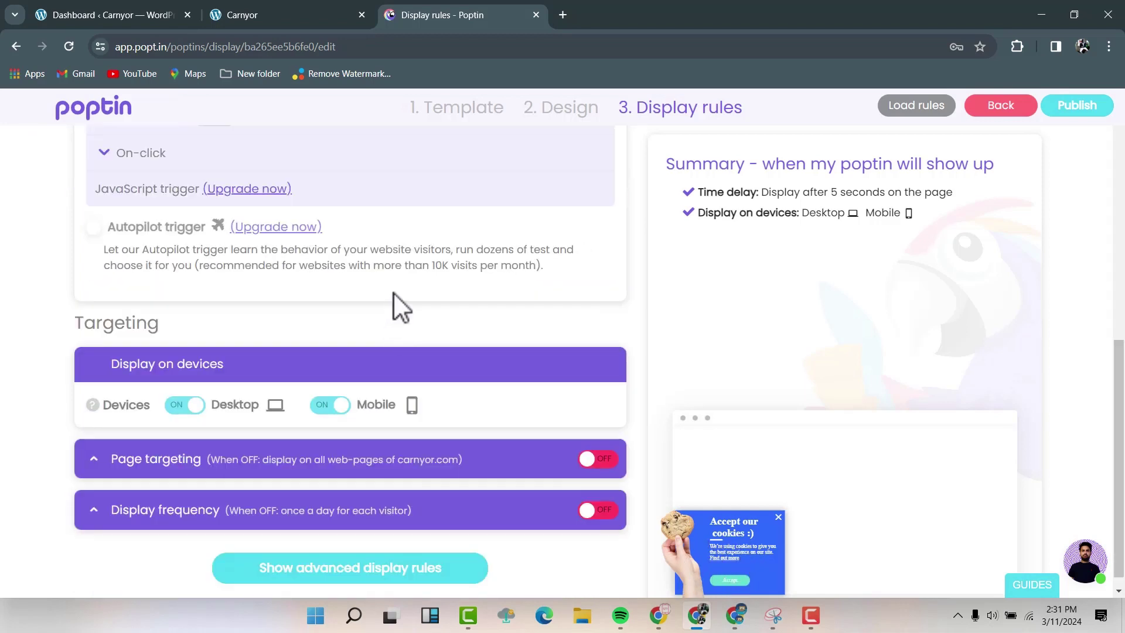
{"action": "scroll", "coordinate": [394, 291], "scroll_direction": "up", "scroll_amount": 1}
{"action": "scroll", "coordinate": [402, 269], "scroll_direction": "up", "scroll_amount": 2}
{"action": "scroll", "coordinate": [402, 265], "scroll_direction": "up", "scroll_amount": 1}
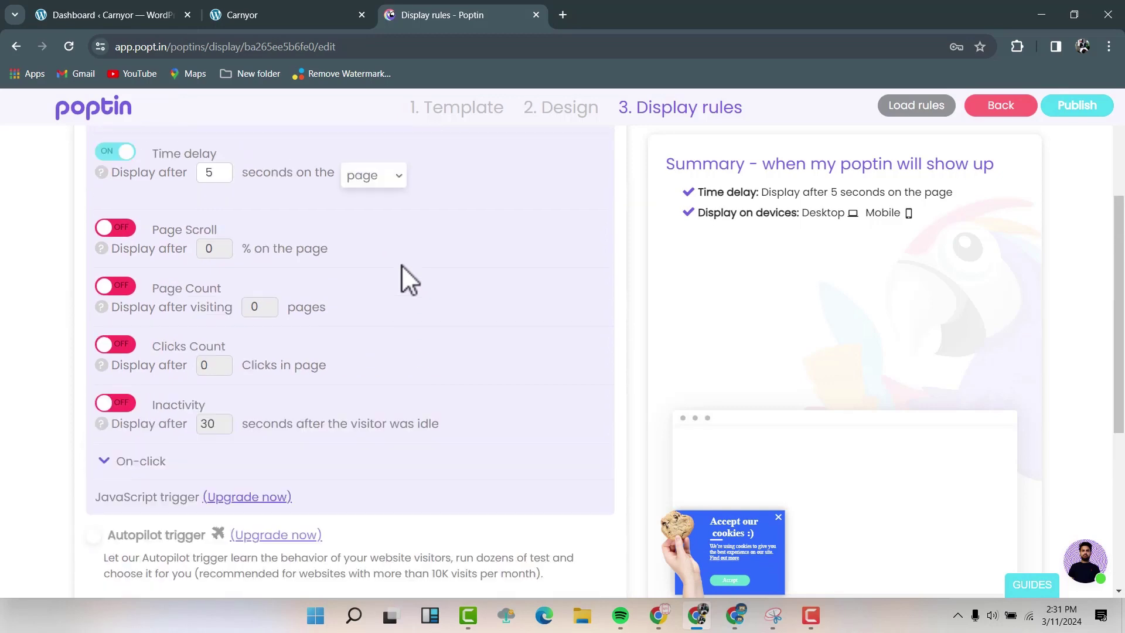
{"action": "scroll", "coordinate": [401, 265], "scroll_direction": "up", "scroll_amount": 2}
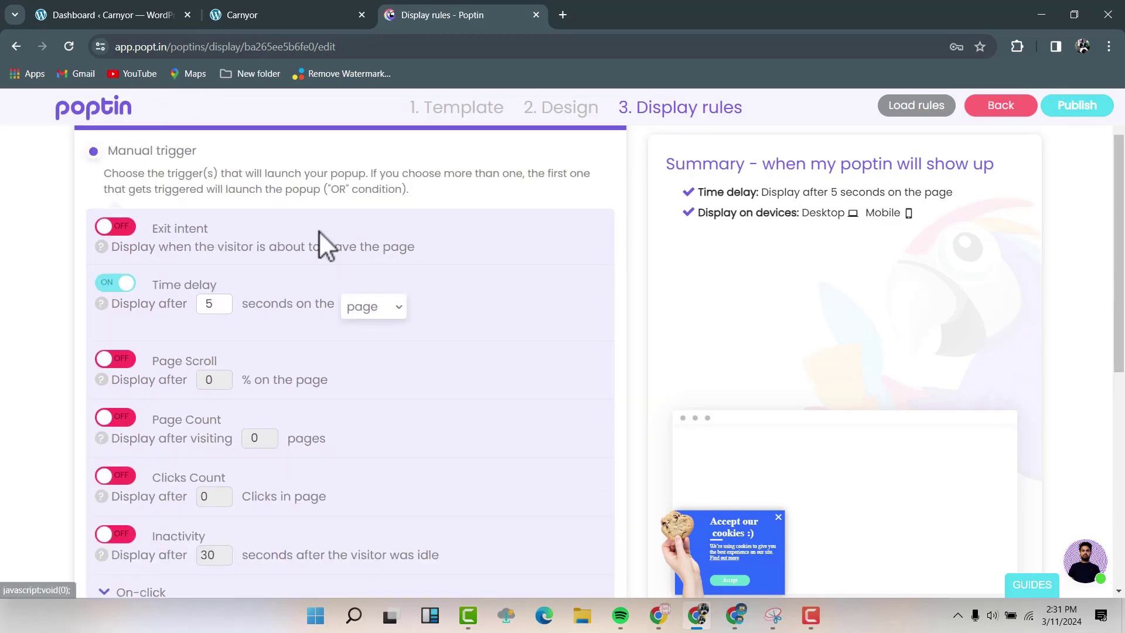
{"action": "scroll", "coordinate": [386, 304], "scroll_direction": "down", "scroll_amount": 3}
{"action": "scroll", "coordinate": [381, 321], "scroll_direction": "down", "scroll_amount": 3}
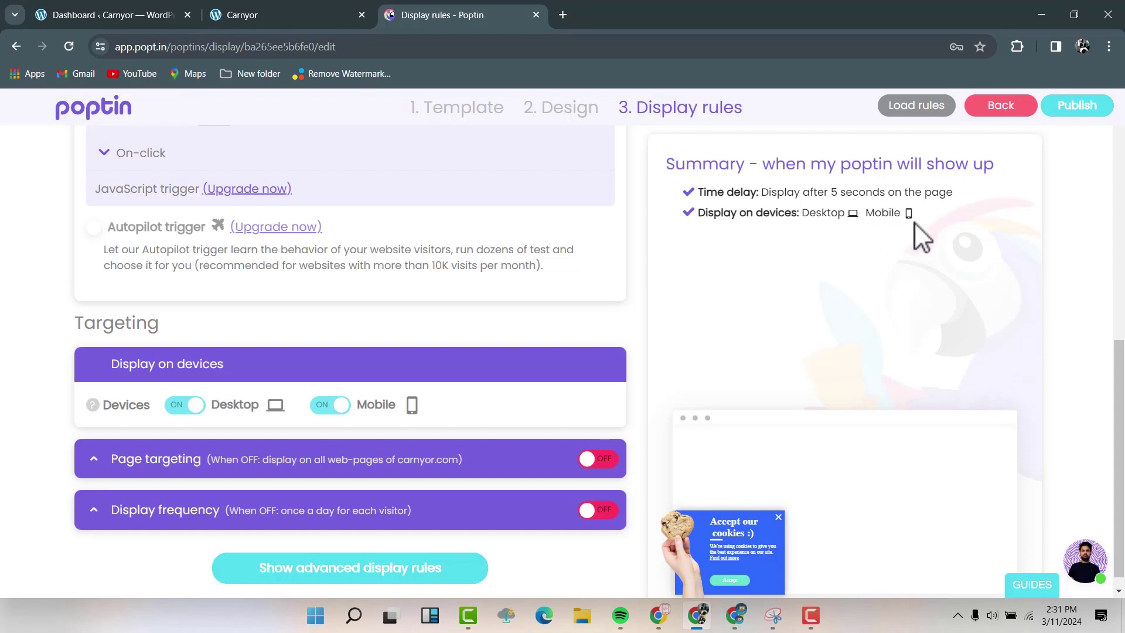
- Publish the Cookie popup and copy the account User ID from Profile settings
{"action": "left_click", "coordinate": [1087, 118]}
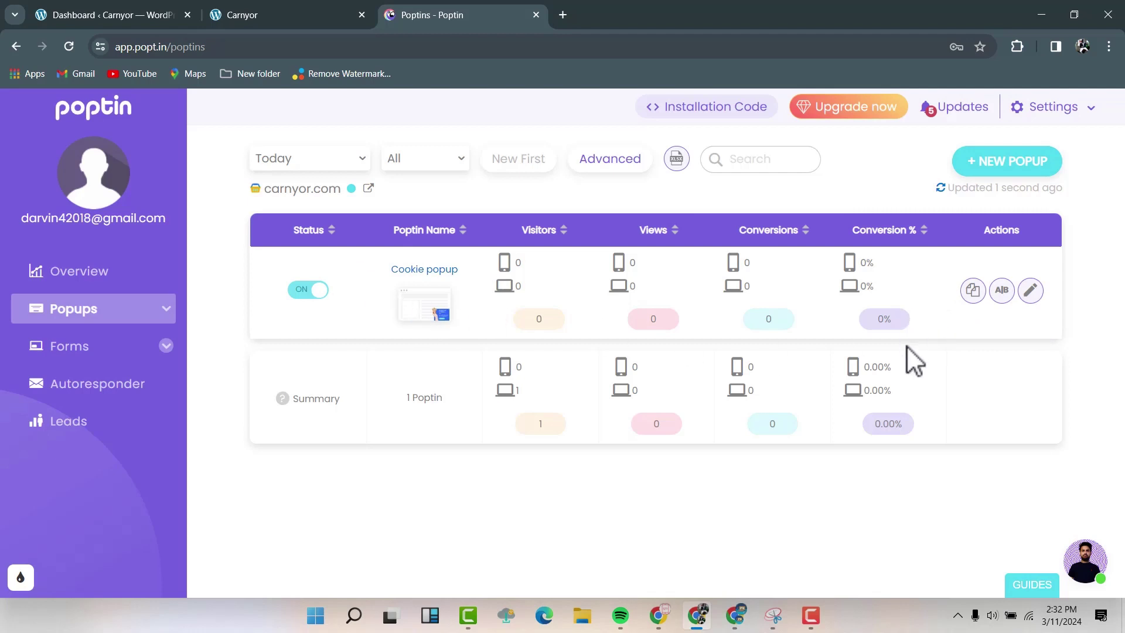
{"action": "left_click", "coordinate": [1091, 110]}
{"action": "left_click", "coordinate": [1012, 152]}
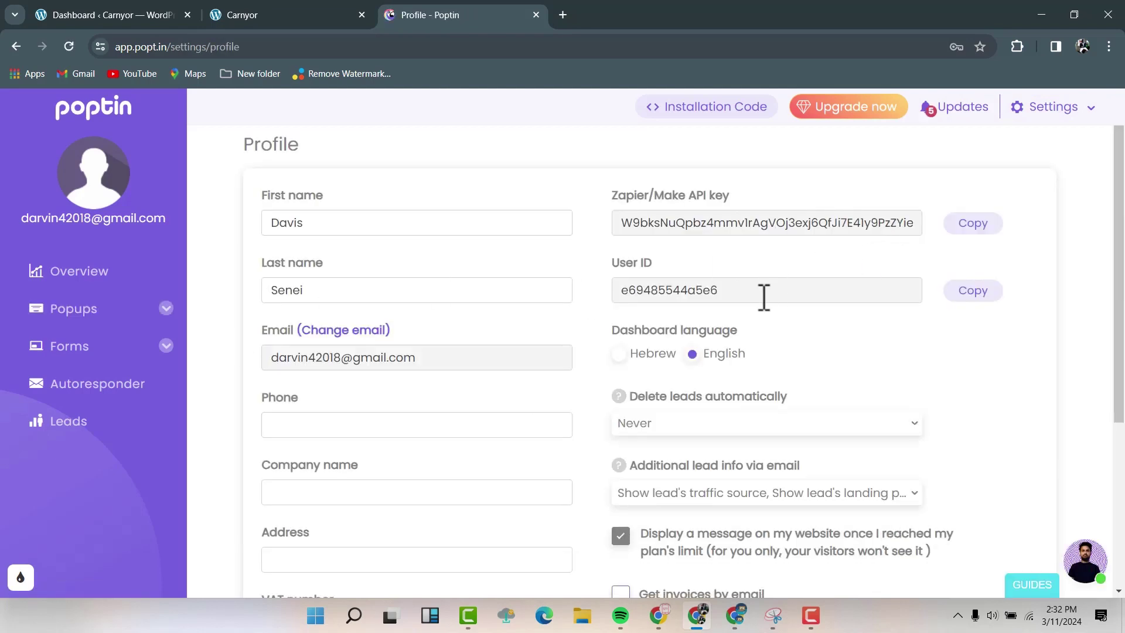
{"action": "left_click", "coordinate": [973, 296]}
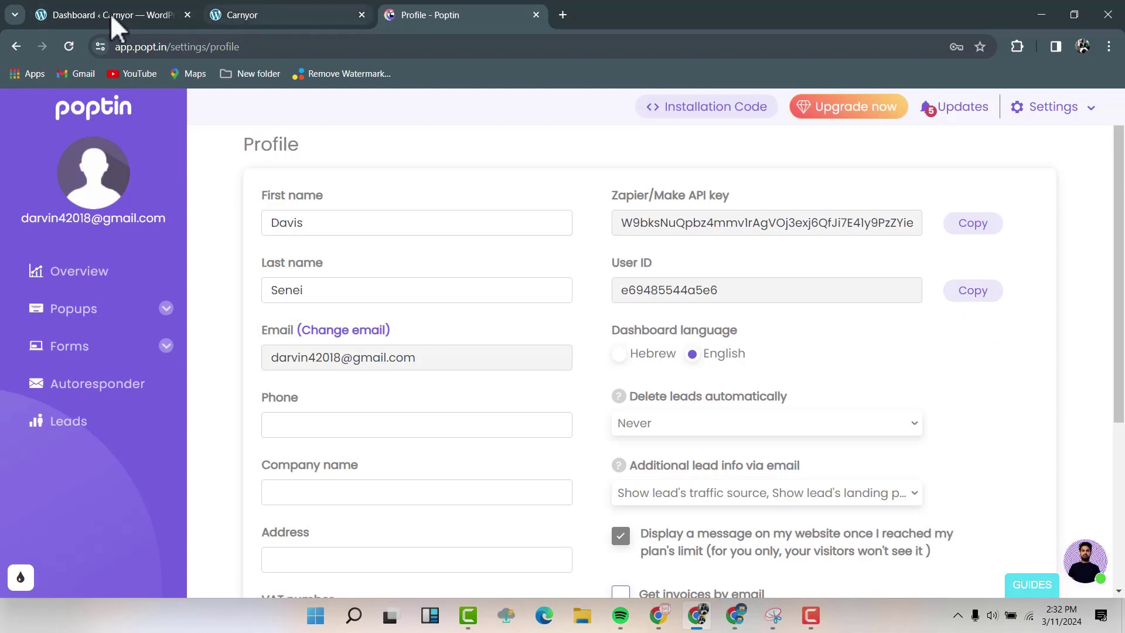
{"action": "left_click", "coordinate": [76, 6]}
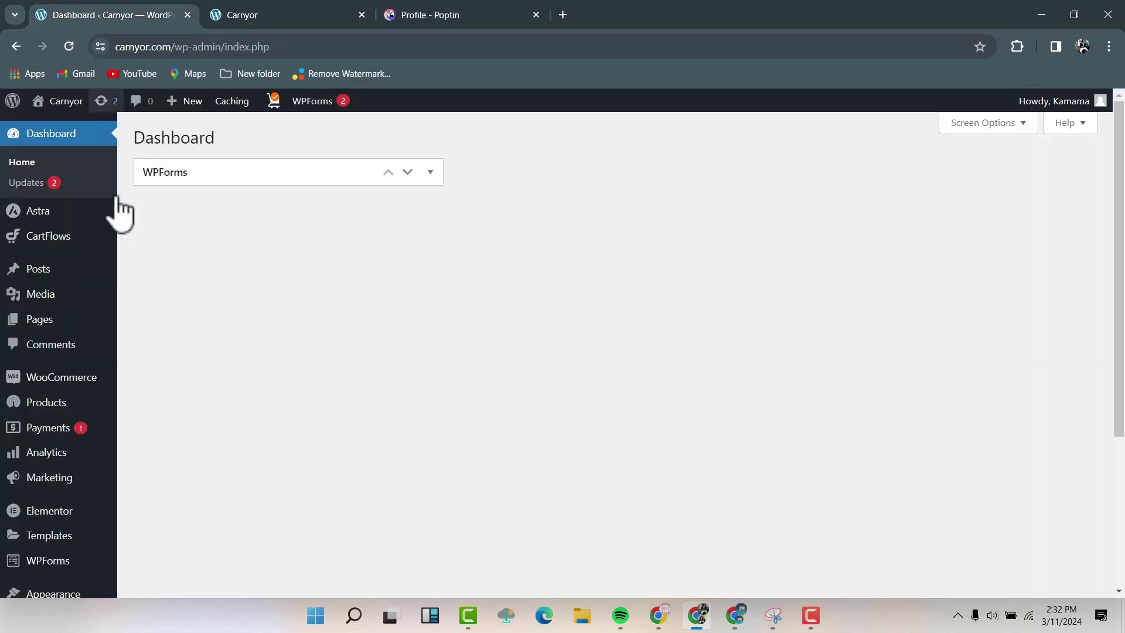
- Search the plugin directory for 'poptin', then install and activate the Poptin plugin
{"action": "scroll", "coordinate": [76, 436], "scroll_direction": "down", "scroll_amount": 2}
{"action": "scroll", "coordinate": [76, 436], "scroll_direction": "down", "scroll_amount": 3}
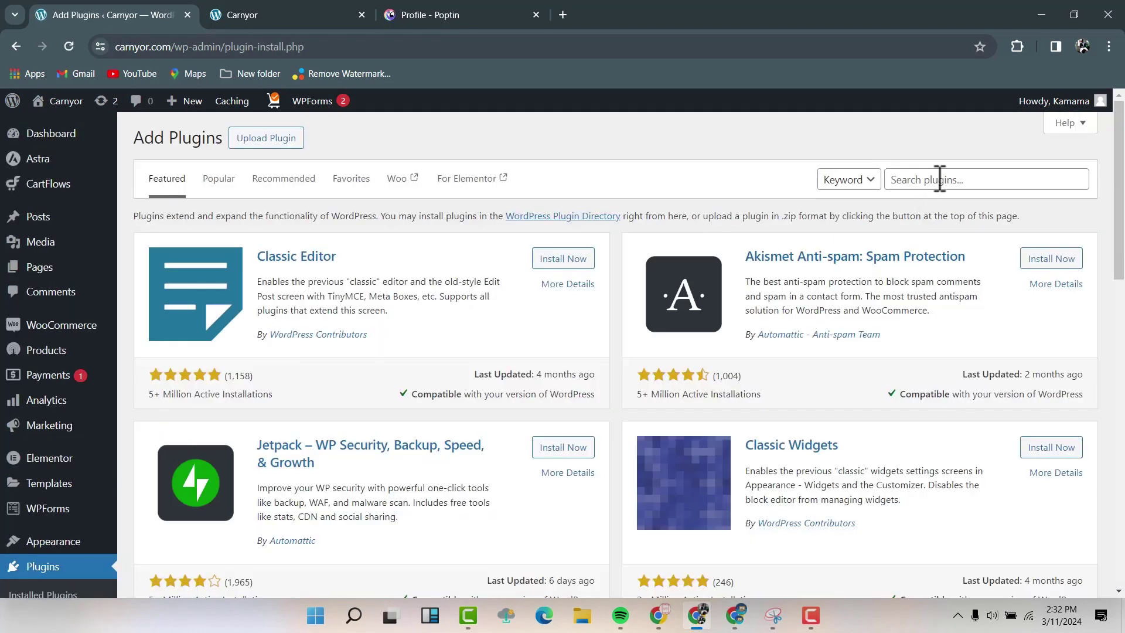
{"action": "left_click", "coordinate": [914, 182]}
{"action": "type", "text": "p"}
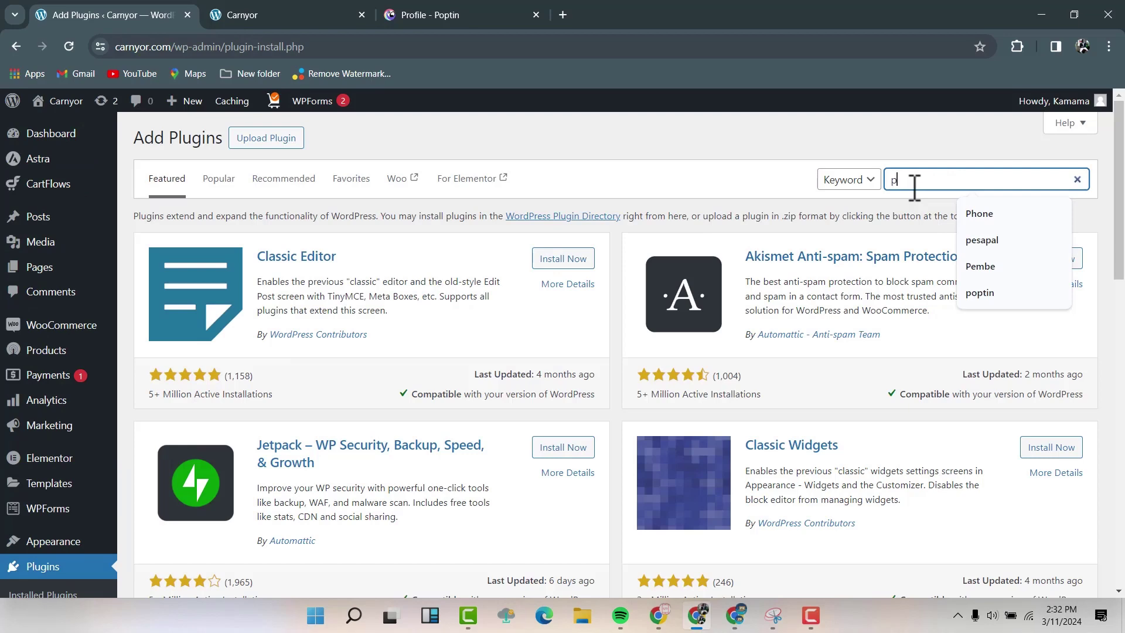
{"action": "type", "text": "optin"}
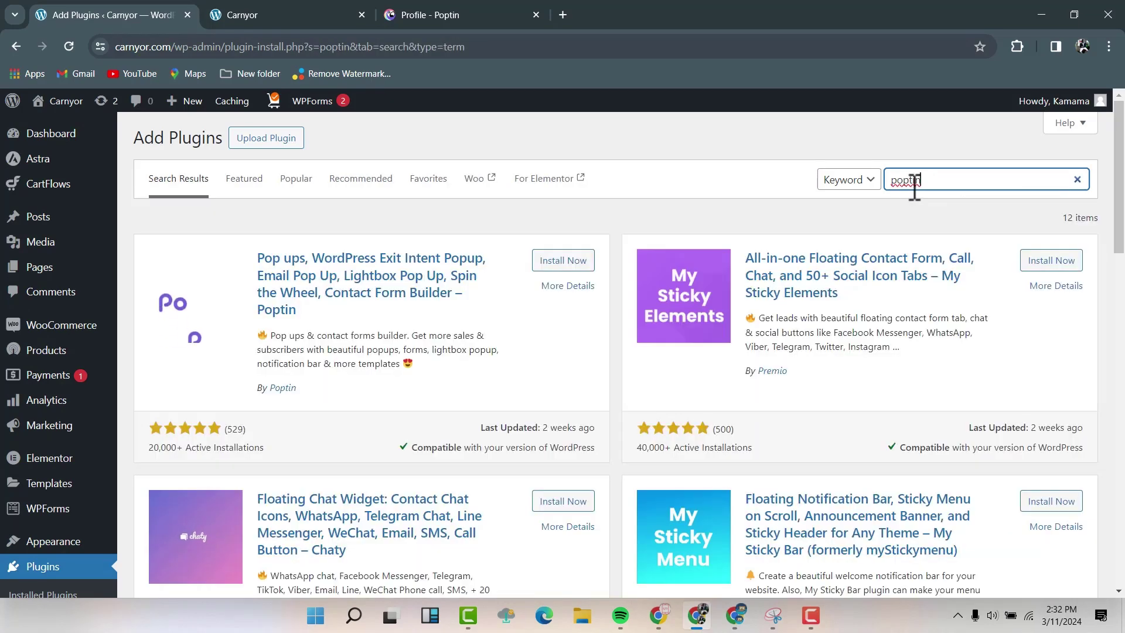
{"action": "left_click", "coordinate": [564, 262]}
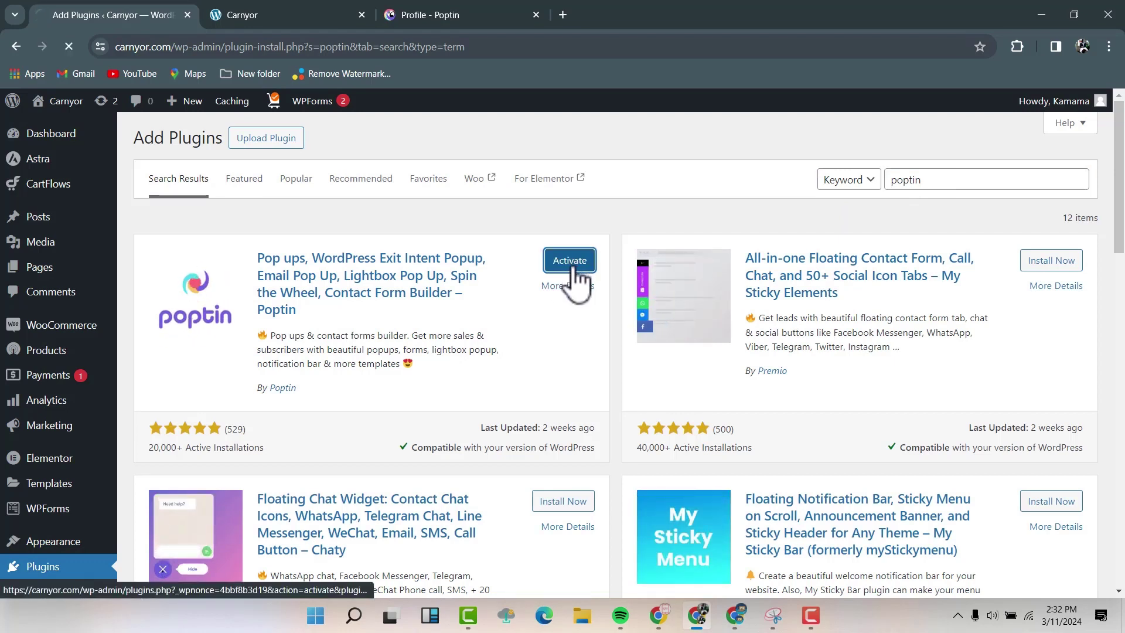
{"action": "left_click", "coordinate": [574, 270]}
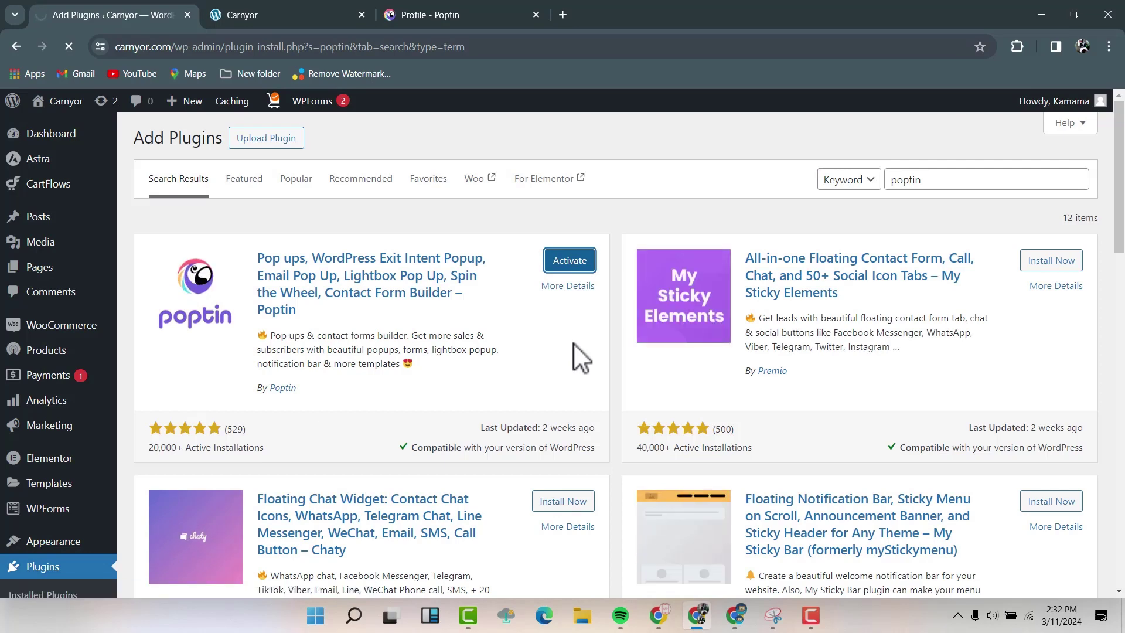
{"action": "scroll", "coordinate": [502, 337], "scroll_direction": "down", "scroll_amount": 3}
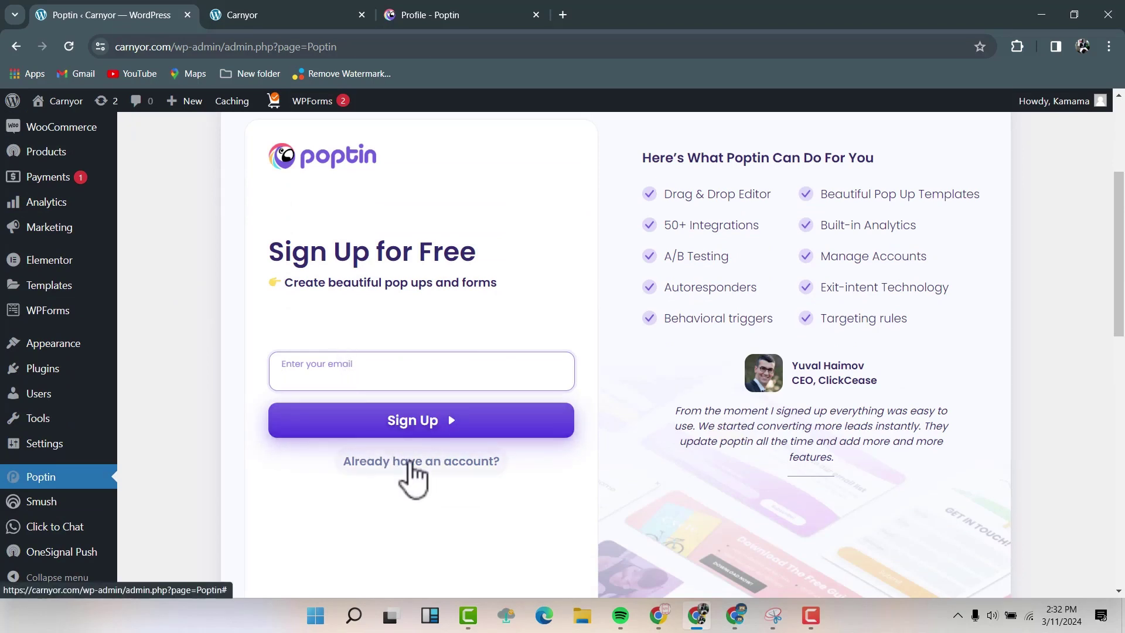
- Connect the plugin to the existing Poptin account using the pasted User ID
{"action": "left_click", "coordinate": [412, 461]}
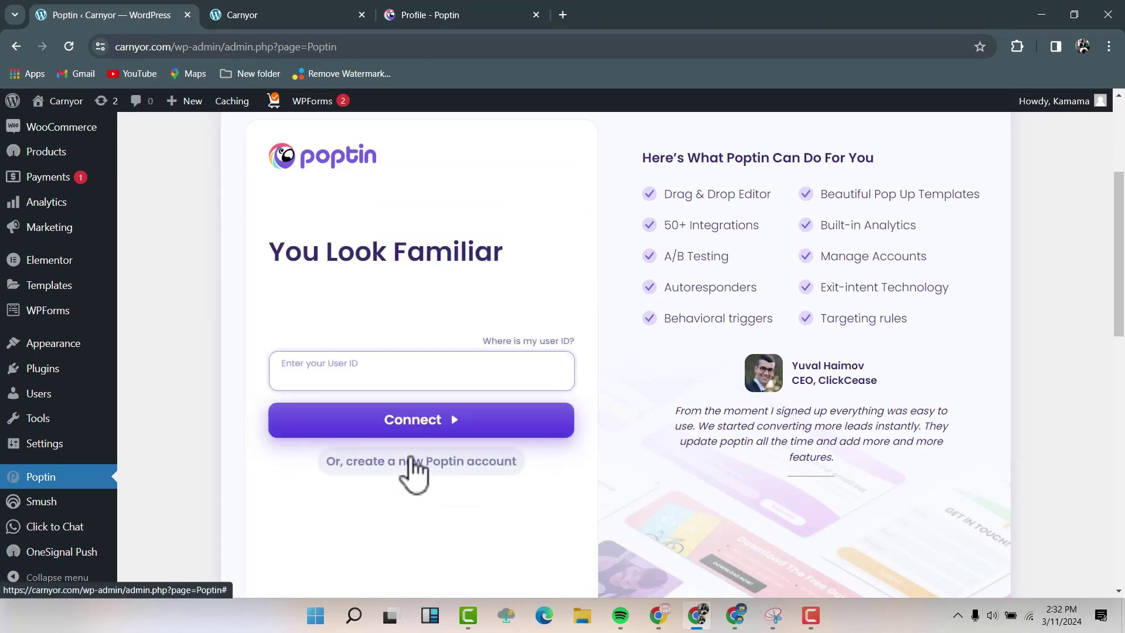
{"action": "left_click", "coordinate": [337, 380]}
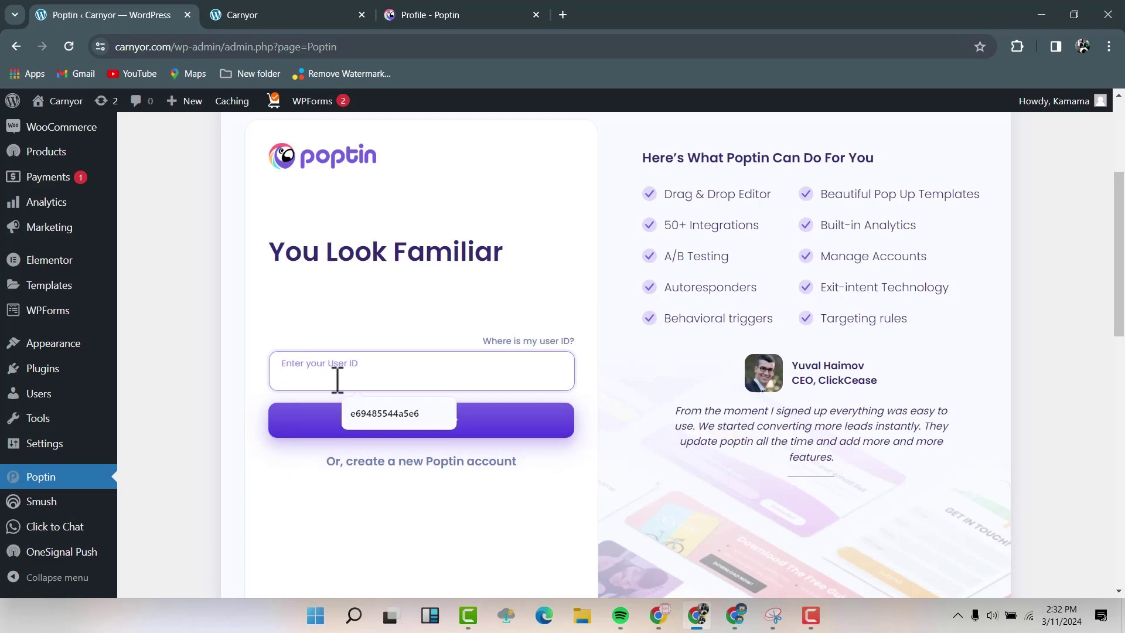
{"action": "key", "text": "ctrl+v"}
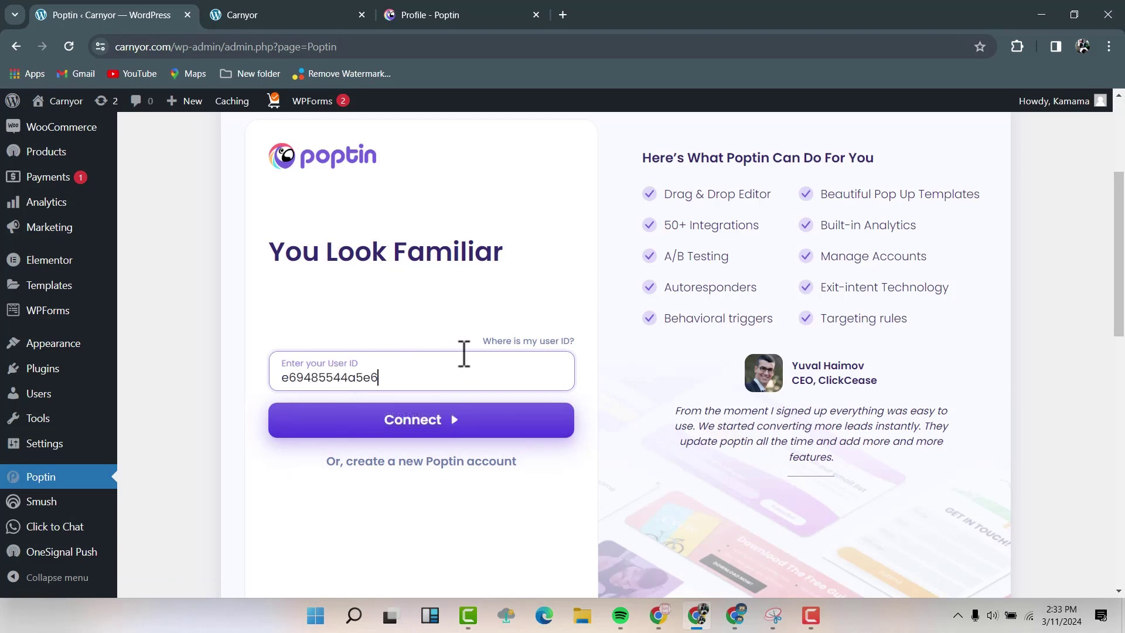
{"action": "left_click", "coordinate": [420, 425]}
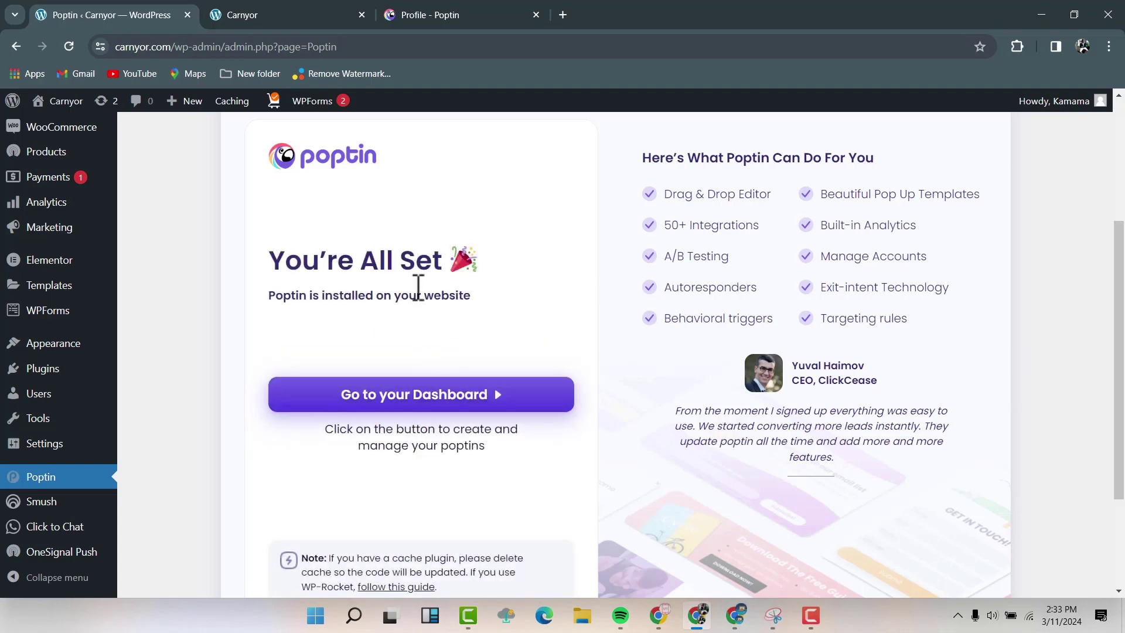
- Open the Poptin dashboard in a new tab and view its Popups list
{"action": "left_click", "coordinate": [410, 380]}
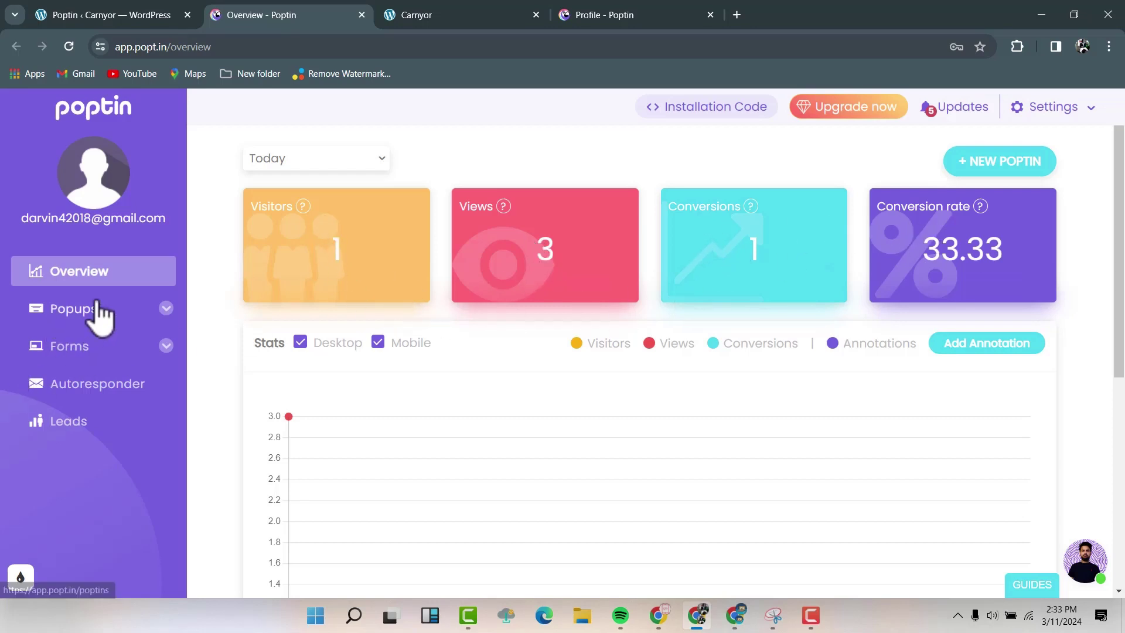
{"action": "left_click", "coordinate": [82, 326]}
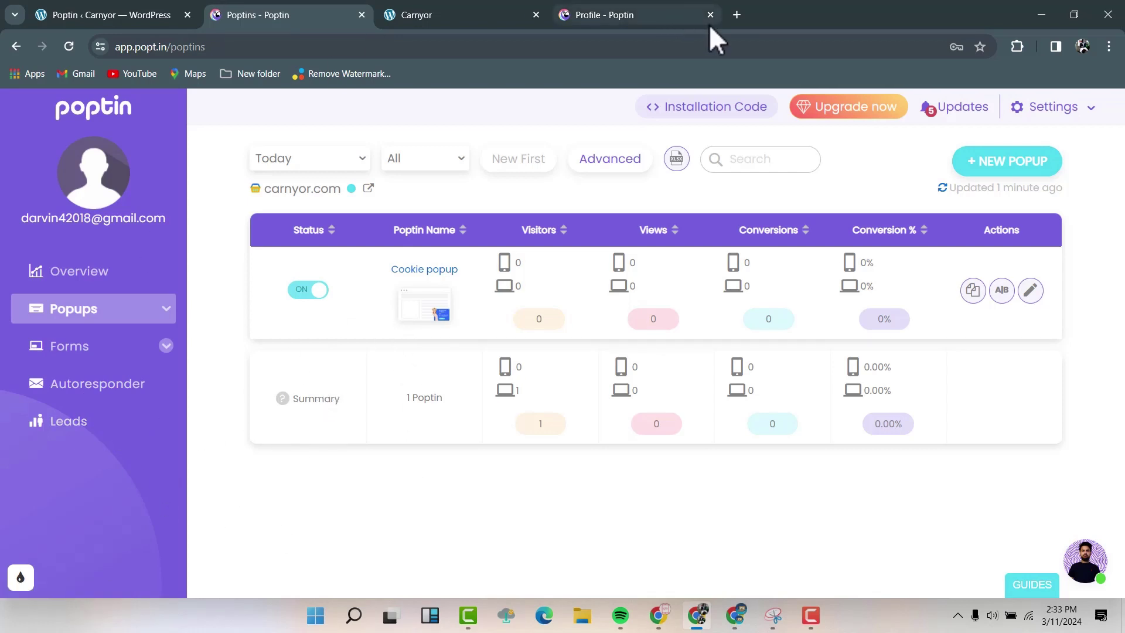
- Reload carnyor.com and accept the cookie popup in the bottom-left corner
{"action": "left_click", "coordinate": [457, 13]}
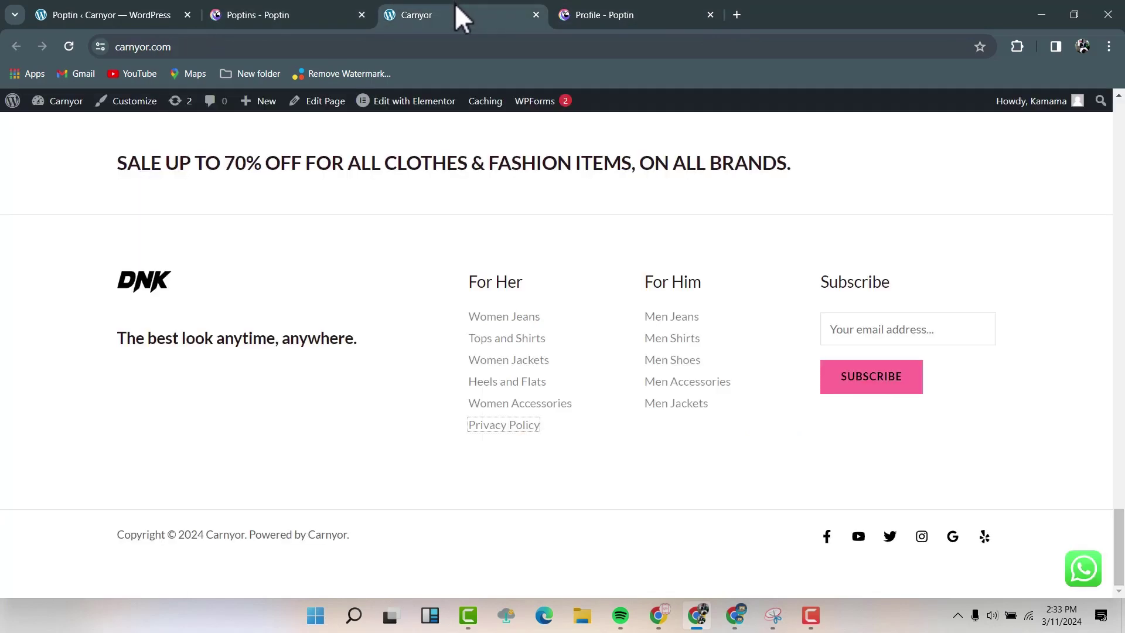
{"action": "scroll", "coordinate": [514, 176], "scroll_direction": "up", "scroll_amount": 2}
{"action": "scroll", "coordinate": [539, 181], "scroll_direction": "up", "scroll_amount": 5}
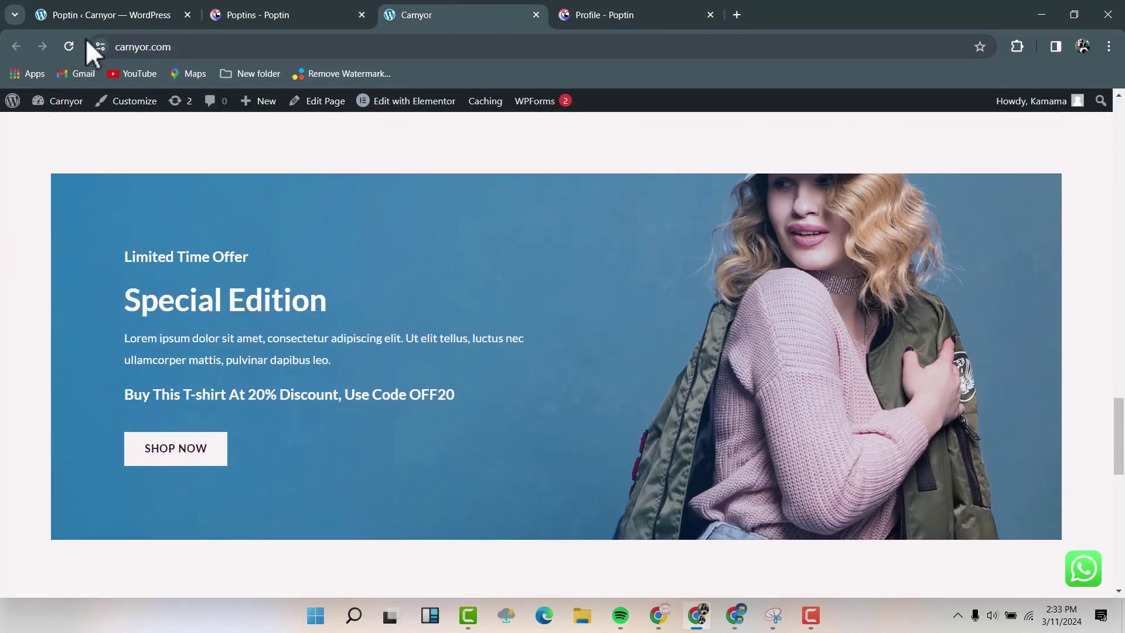
{"action": "left_click", "coordinate": [69, 46]}
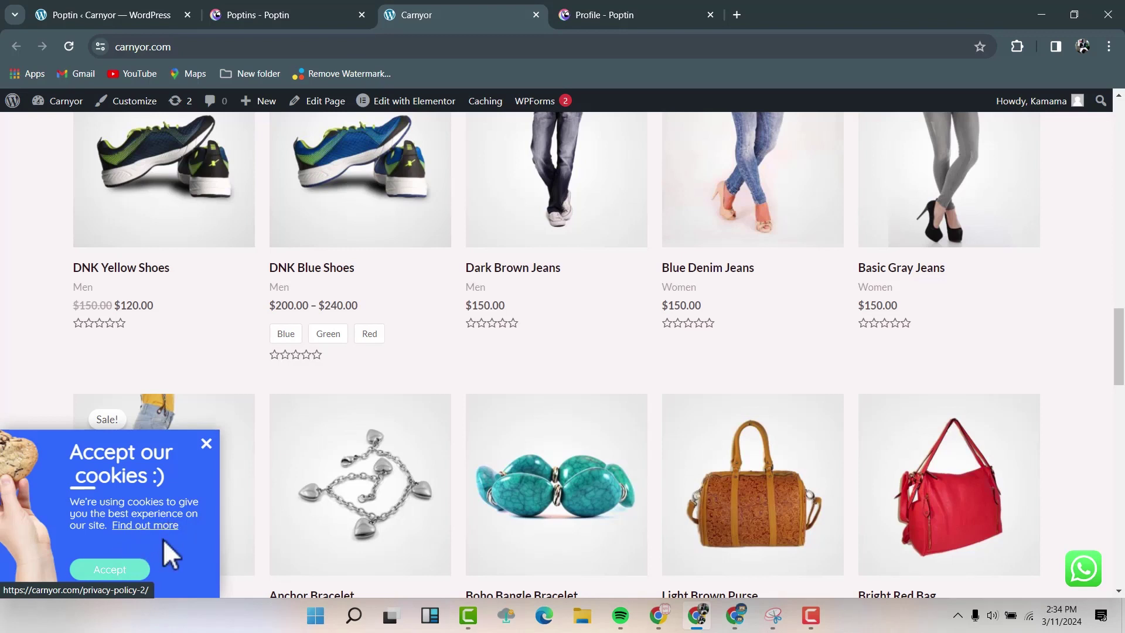
{"action": "left_click", "coordinate": [116, 576]}
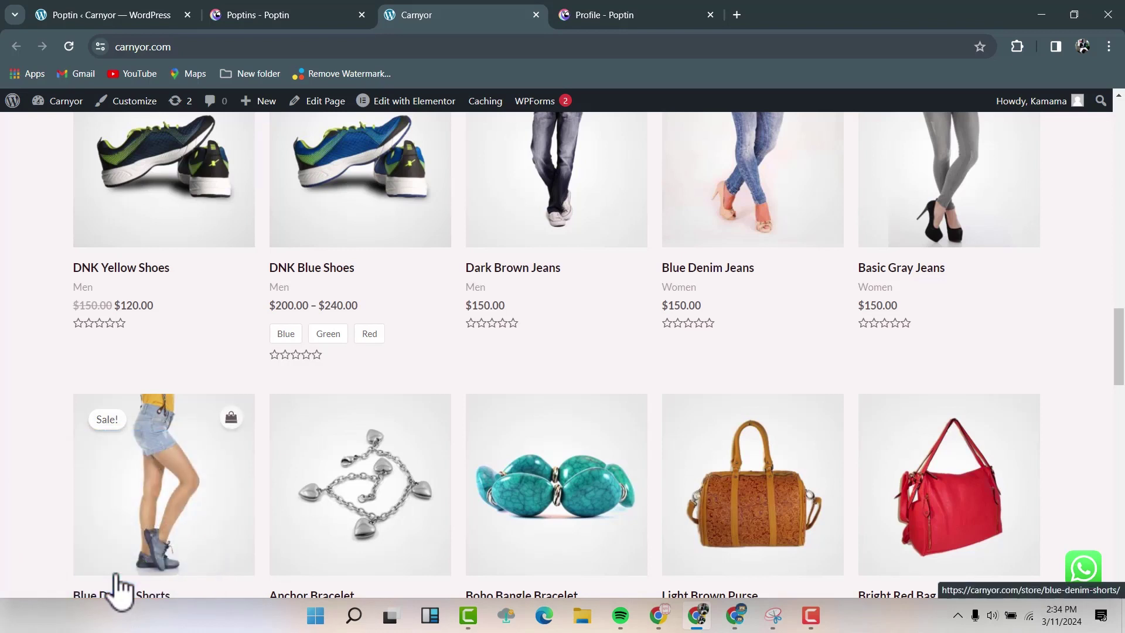